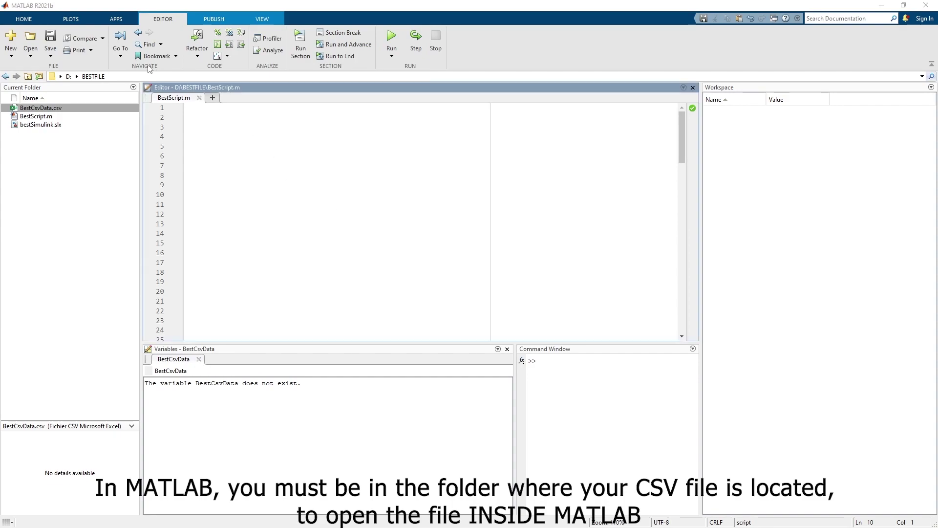
- Open BestCsvData.csv from the D:\BESTFILE folder for import
left_click(132, 77)
left_click(118, 77)
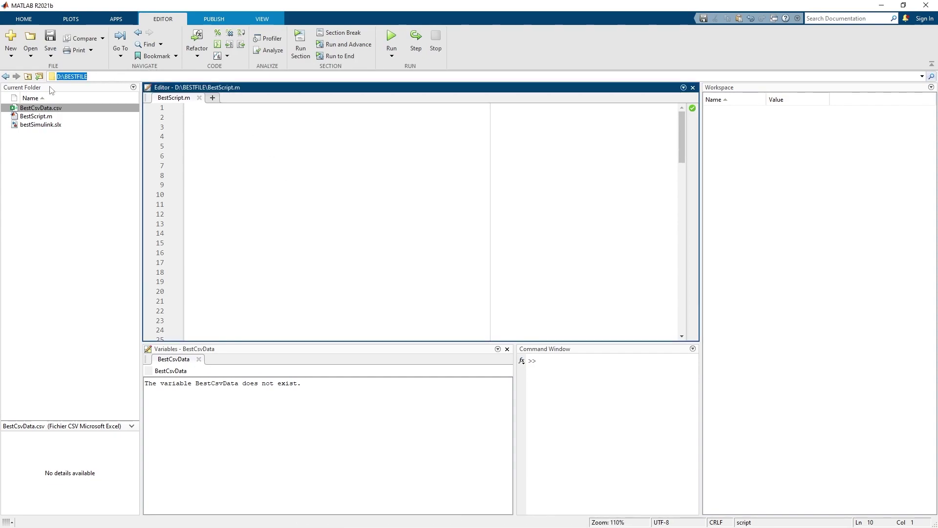
left_click(41, 107)
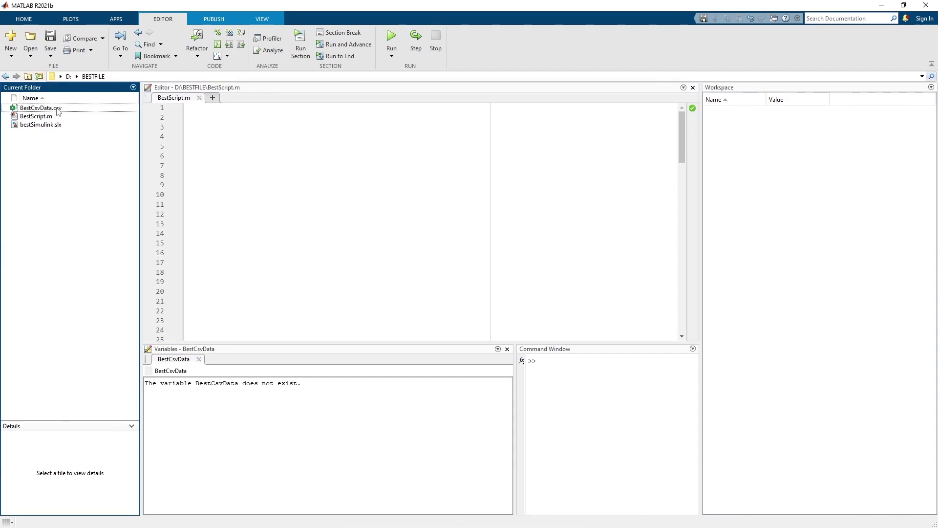
double_click(40, 108)
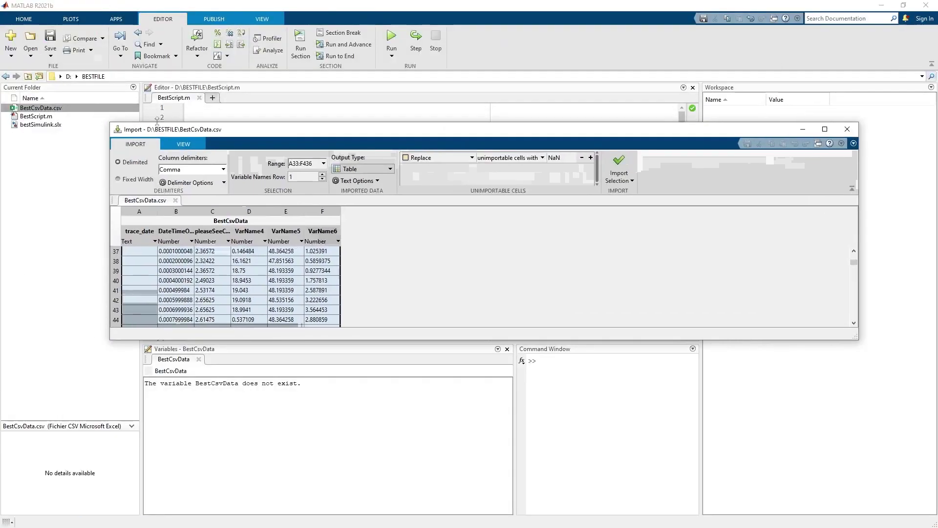
- Select only the numeric trace values, range B36:F436, as the data to import
left_click(825, 129)
scroll(195, 313, "up", 10)
scroll(153, 305, "down", 5)
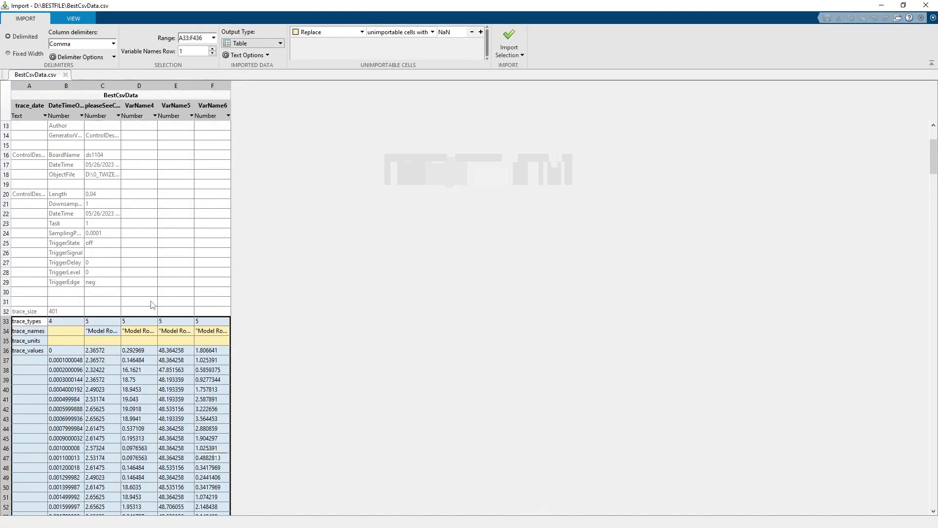
left_click_drag(11, 244, 55, 242)
left_click_drag(141, 228, 140, 262)
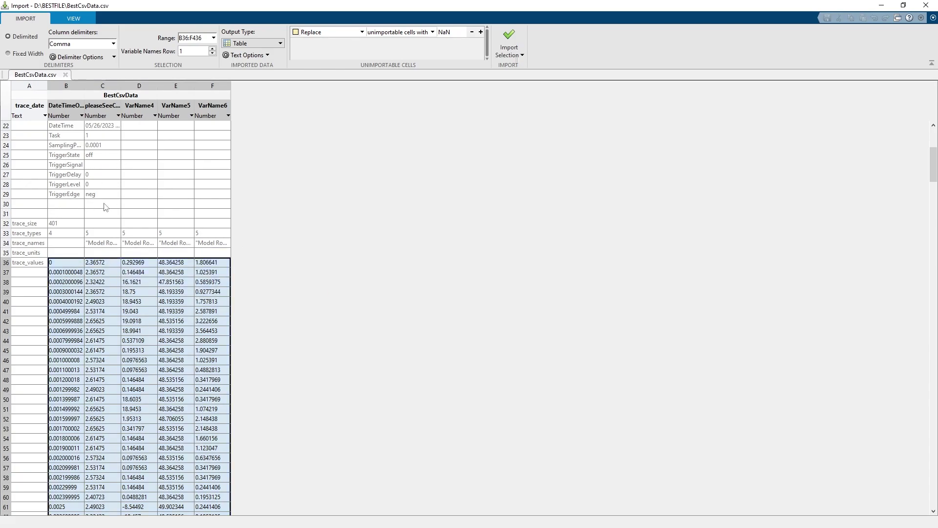
- Widen the DateTimeOfCapture column and import the selected range into the workspace as a table, closing the import window
scroll(116, 242, "up", 3)
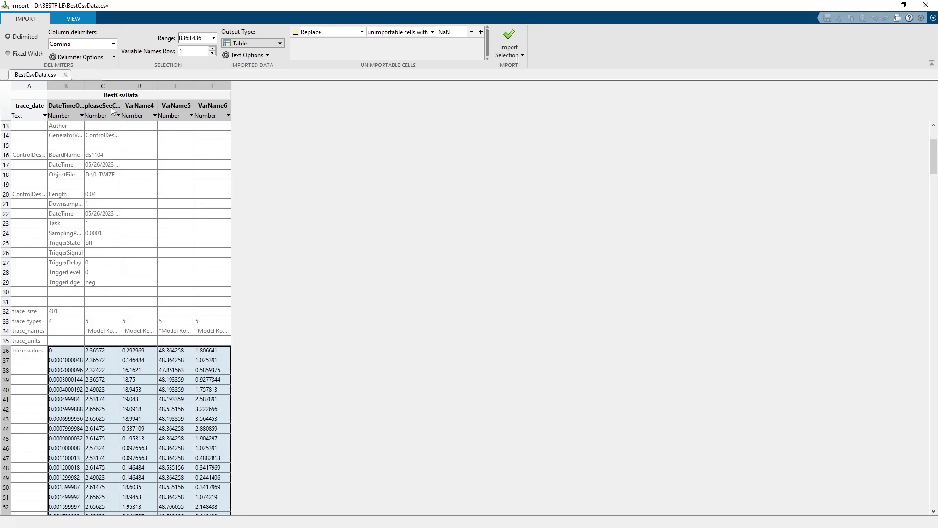
double_click(85, 101)
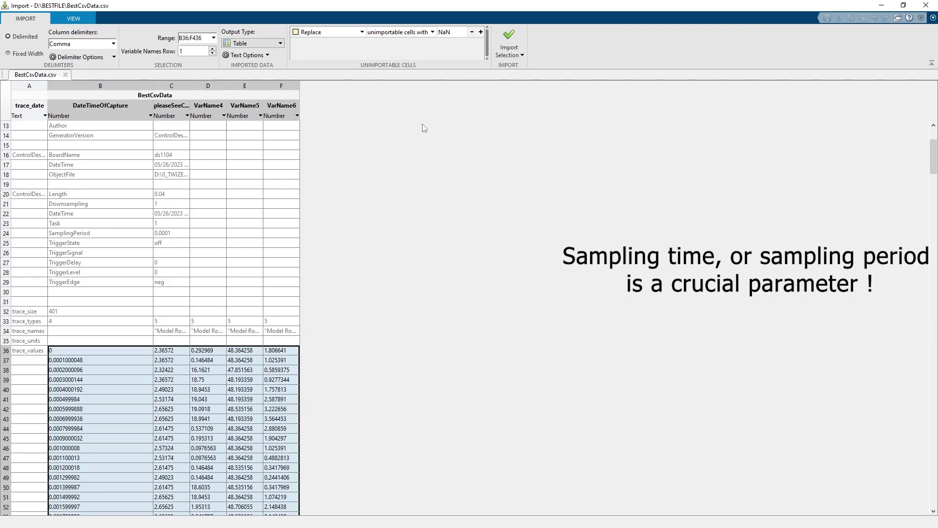
left_click_drag(447, 5, 450, 40)
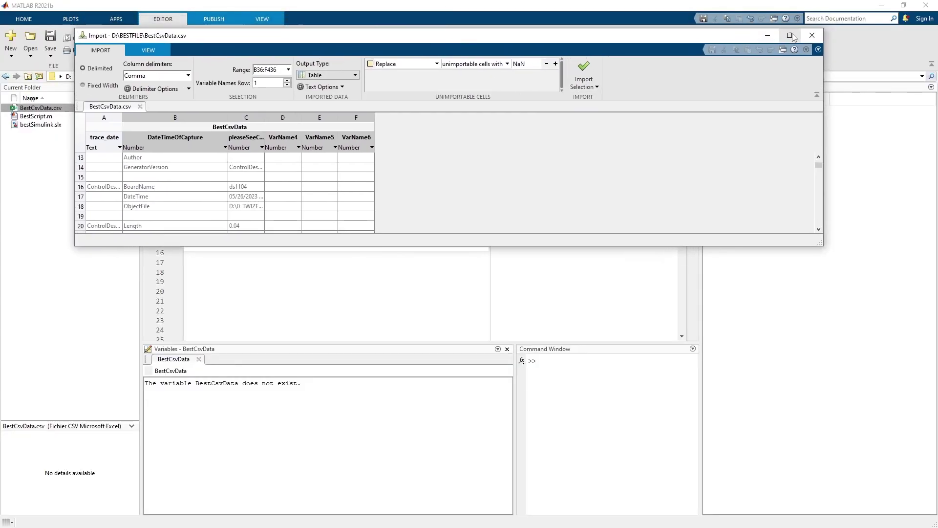
left_click(789, 35)
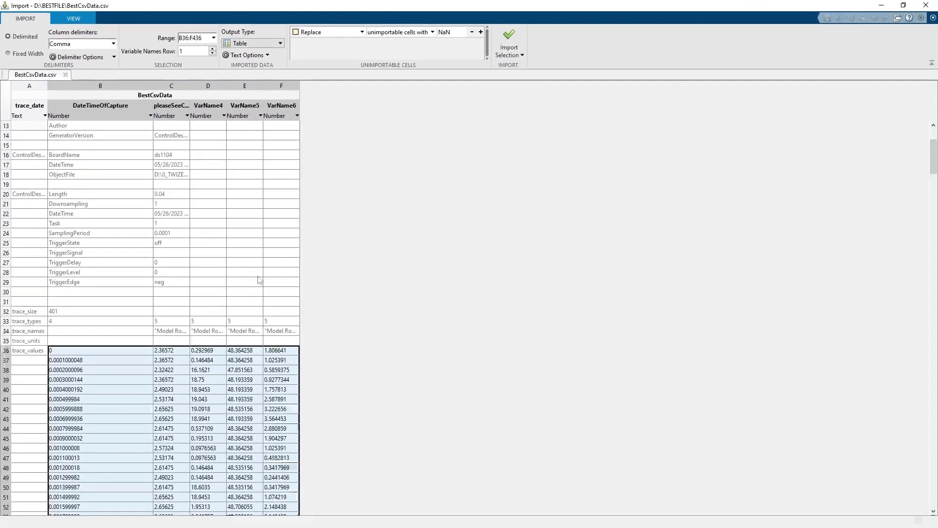
left_click(517, 37)
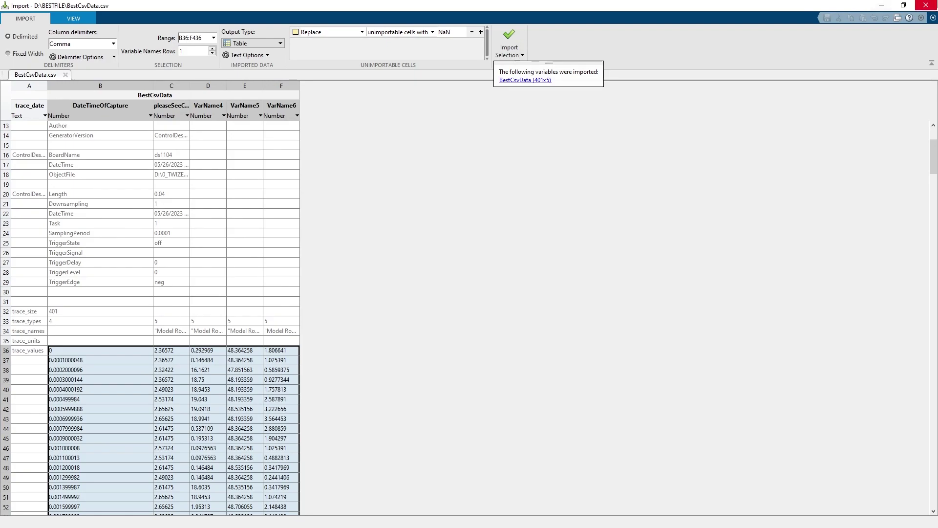
left_click(926, 5)
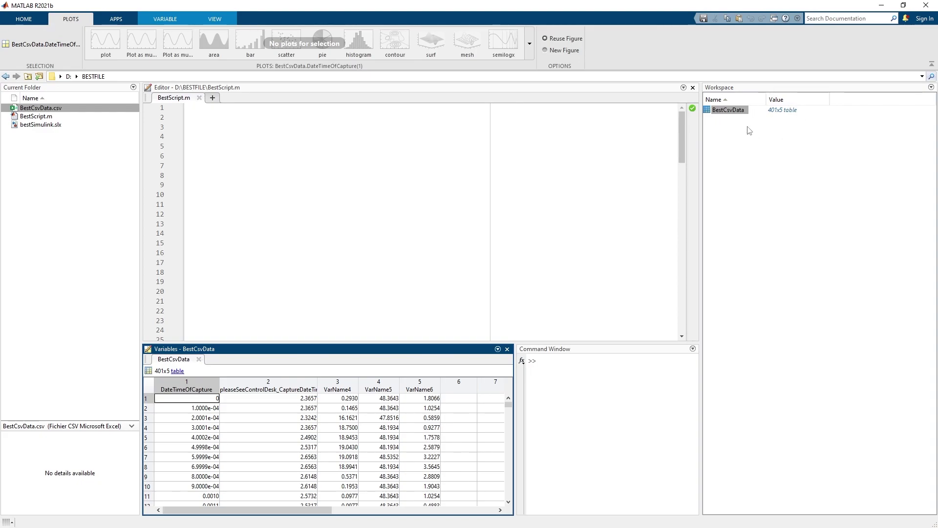
- Open the BestCsvData table and plot its second column against DateTimeOfCapture
left_click(750, 177)
double_click(732, 111)
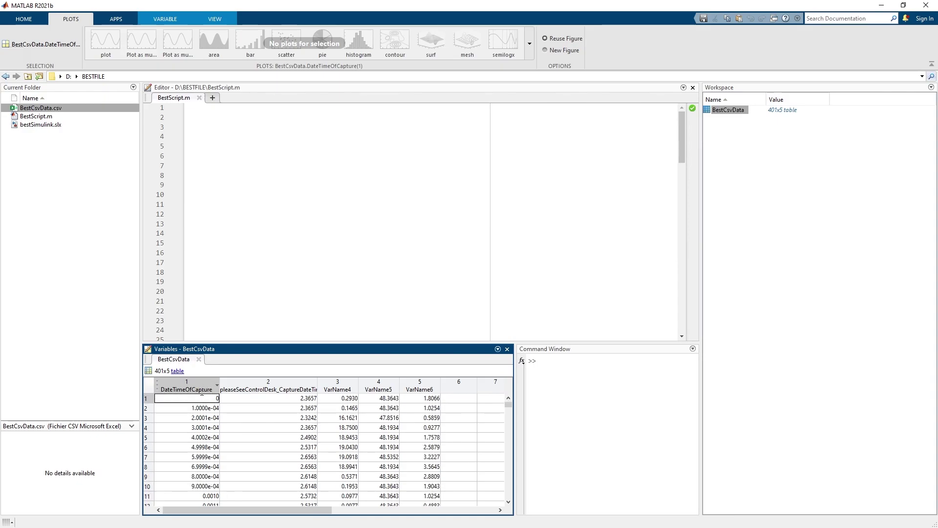
double_click(205, 389)
left_click(299, 293)
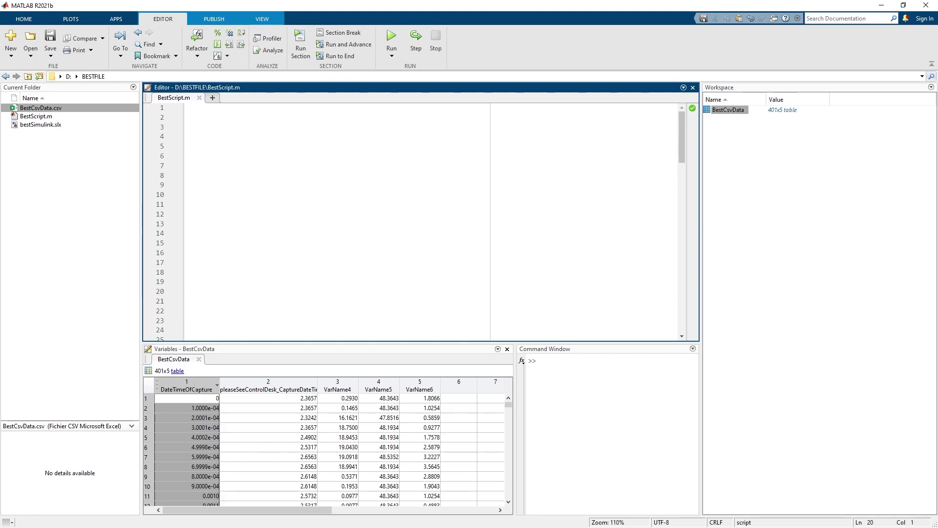
left_click(193, 389)
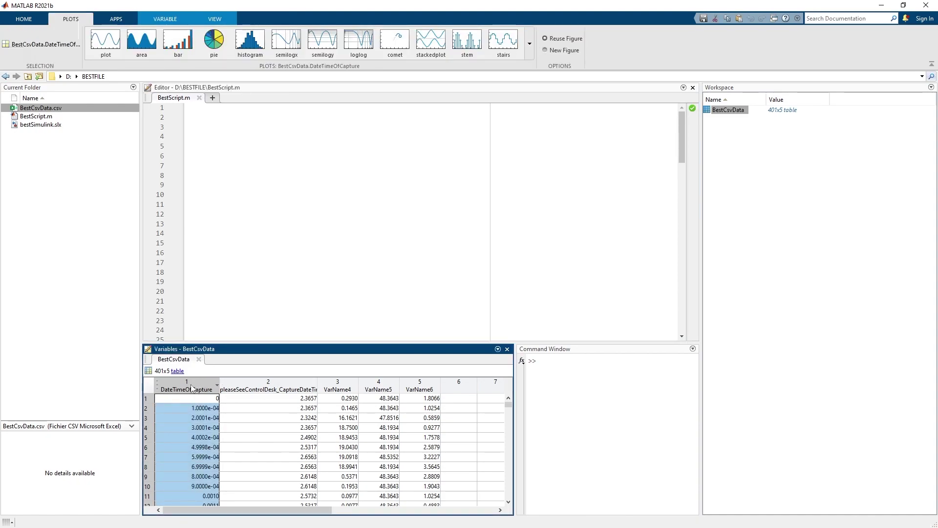
left_click(254, 389, "ctrl")
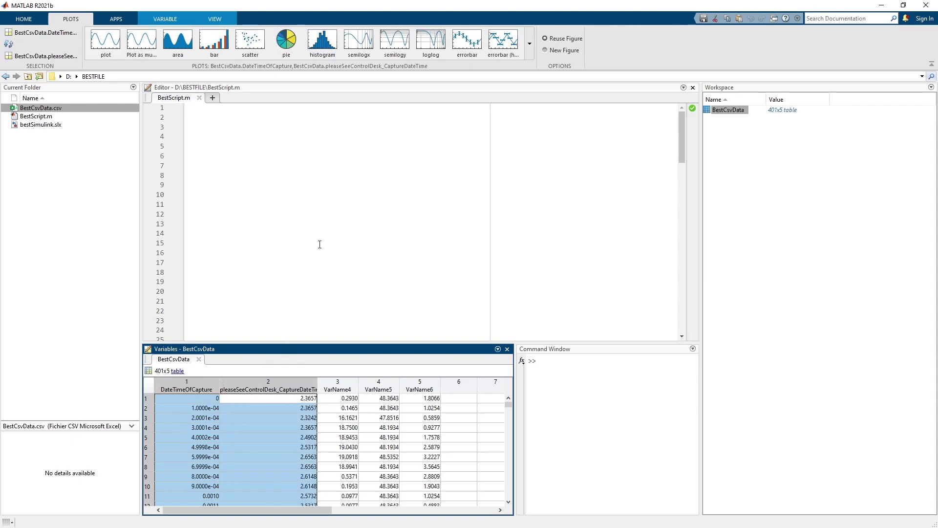
left_click(106, 42)
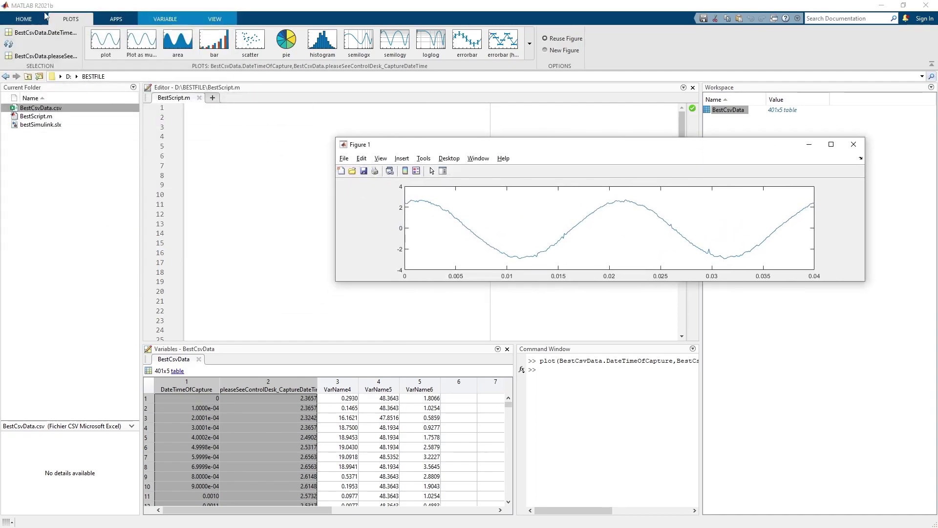
- Resize and move the figure window to examine the signal's length in time, and close the figure
left_click_drag(530, 282, 530, 418)
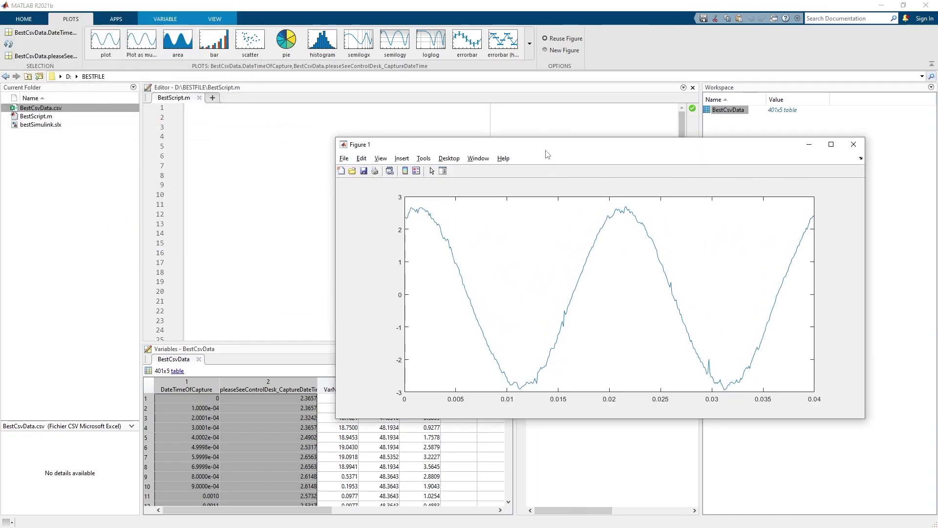
left_click_drag(547, 146, 449, 116)
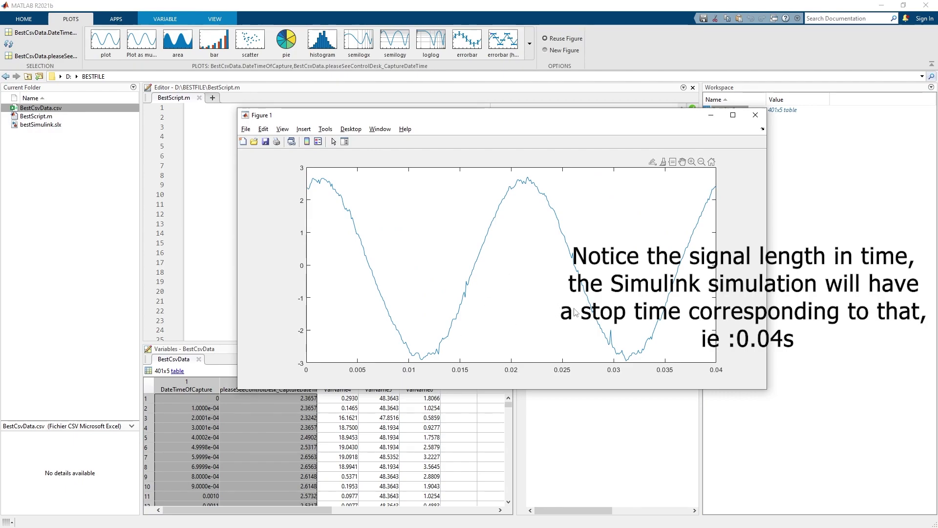
left_click_drag(770, 306, 640, 306)
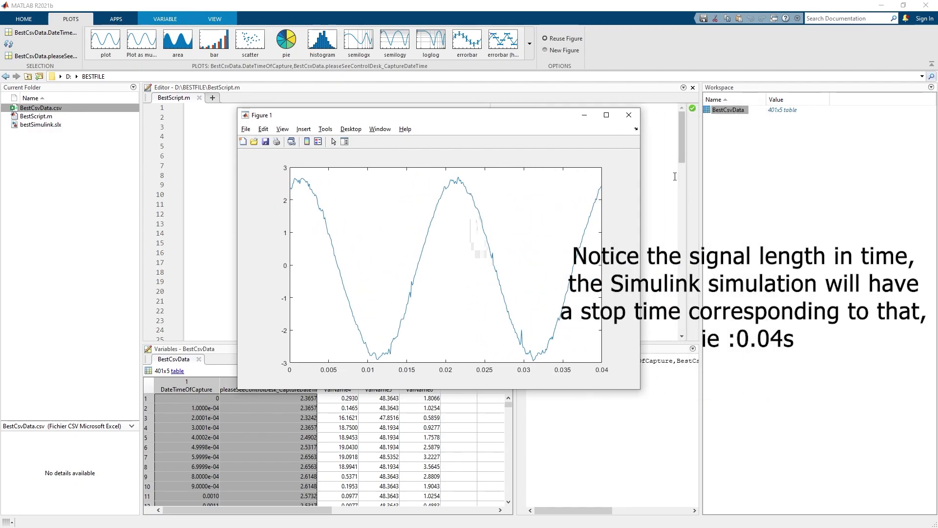
left_click(629, 114)
- Rename the first two columns of the BestCsvData table as time and ac_current
double_click(196, 390)
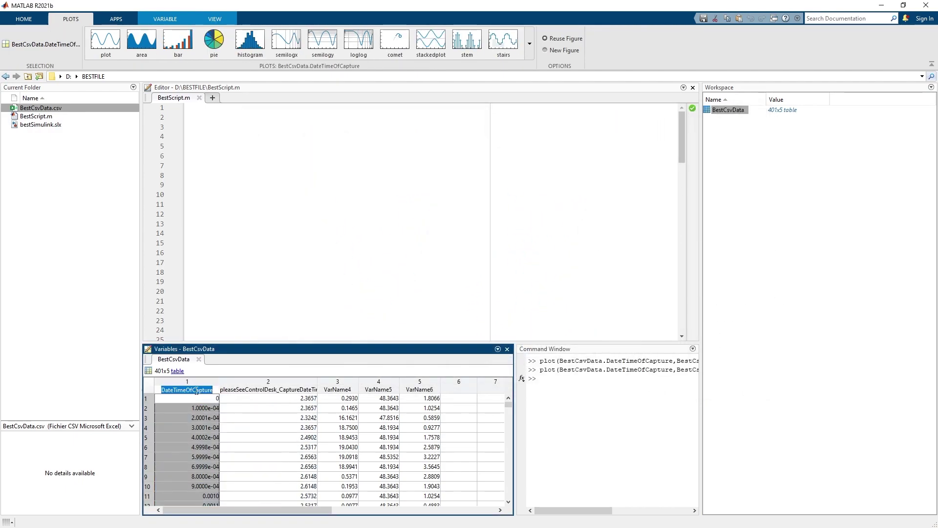
type("ti")
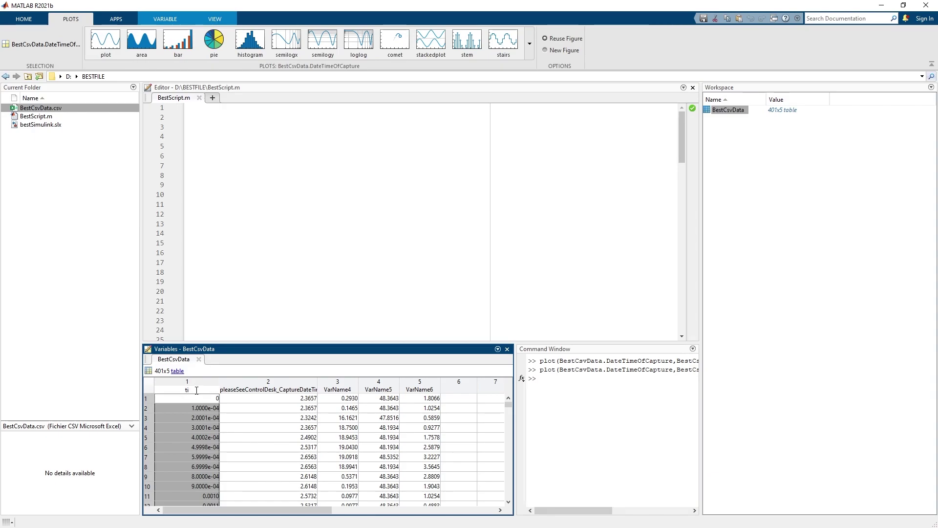
type("me")
double_click(261, 389)
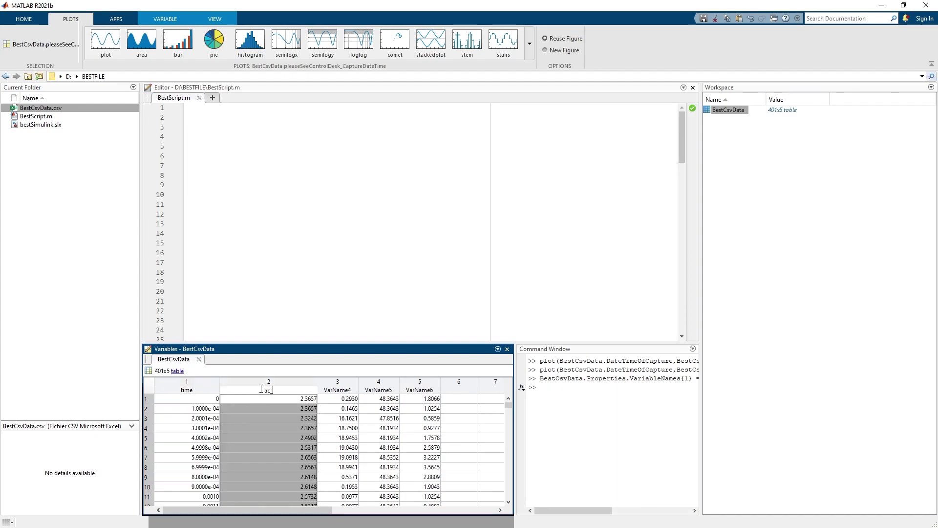
type("ac_current")
key("Return")
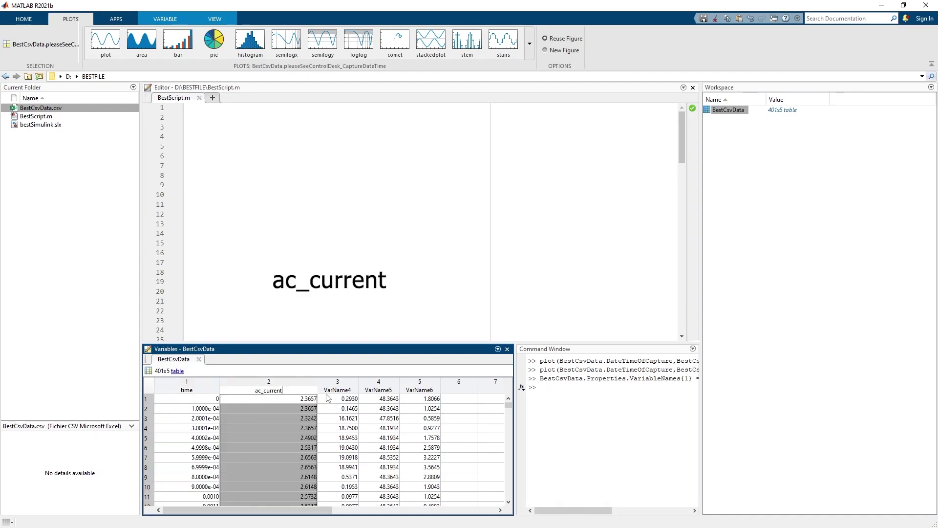
- Rename the third and fourth columns of the BestCsvData table as ac_voltage and dc_voltage
double_click(347, 391)
type("ac_")
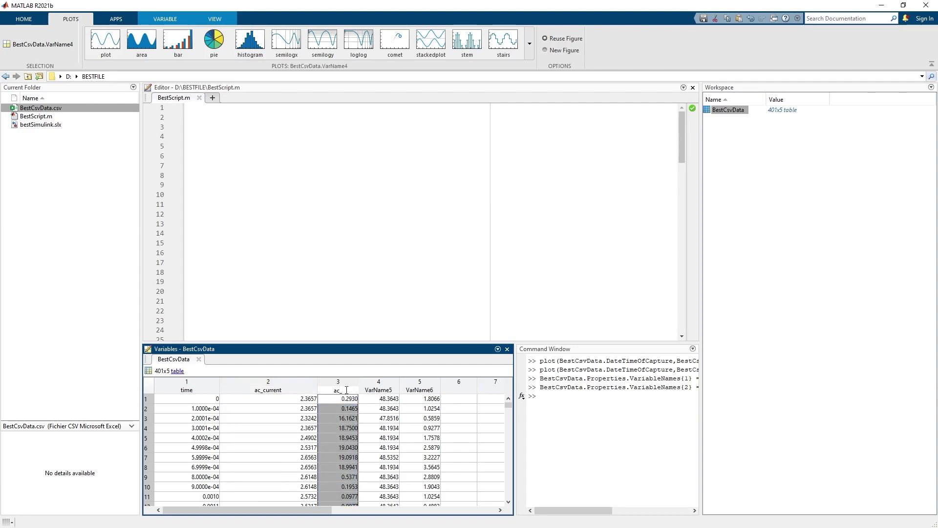
type("voltage")
key("Return")
double_click(384, 389)
type("dc_voltage")
key("Return")
- Rename the fifth column of the BestCsvData table as dc_current
double_click(428, 390)
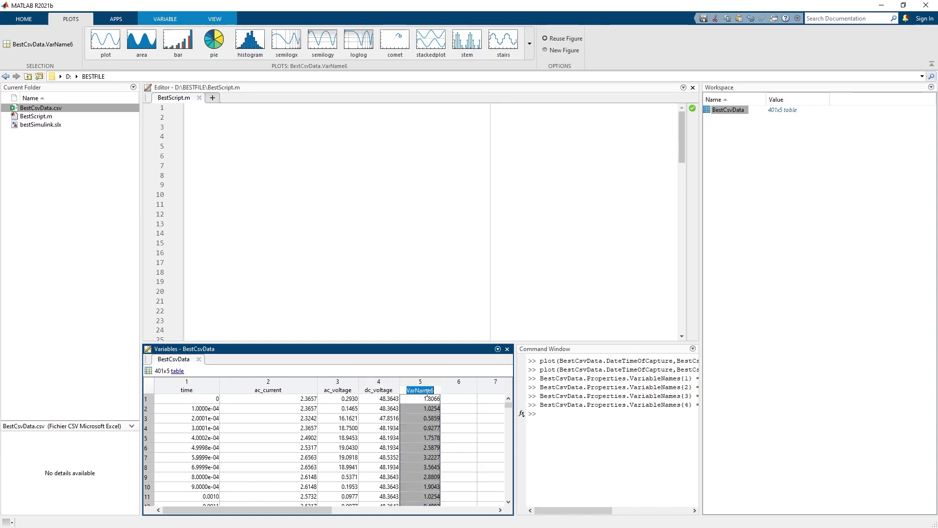
type("dc_current")
left_click(477, 257)
left_click(415, 214)
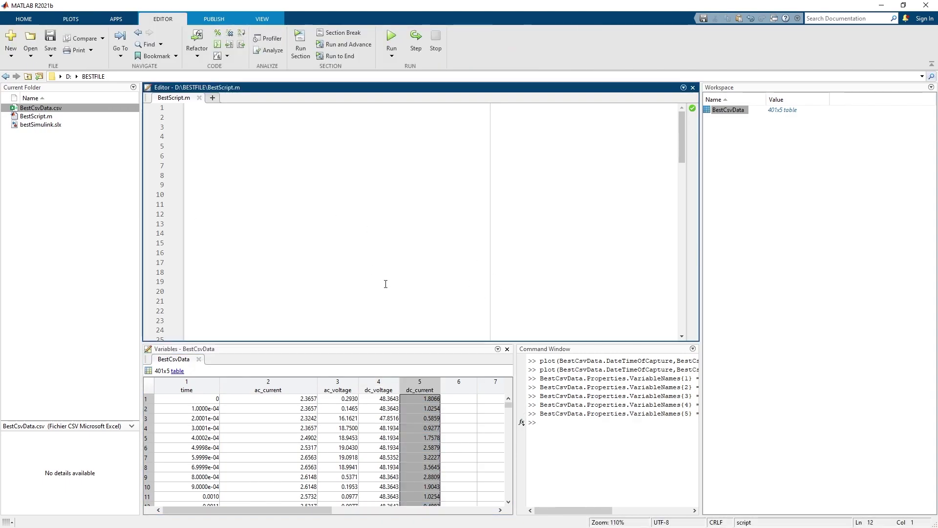
scroll(425, 212, "down", 3)
scroll(415, 219, "up", 3)
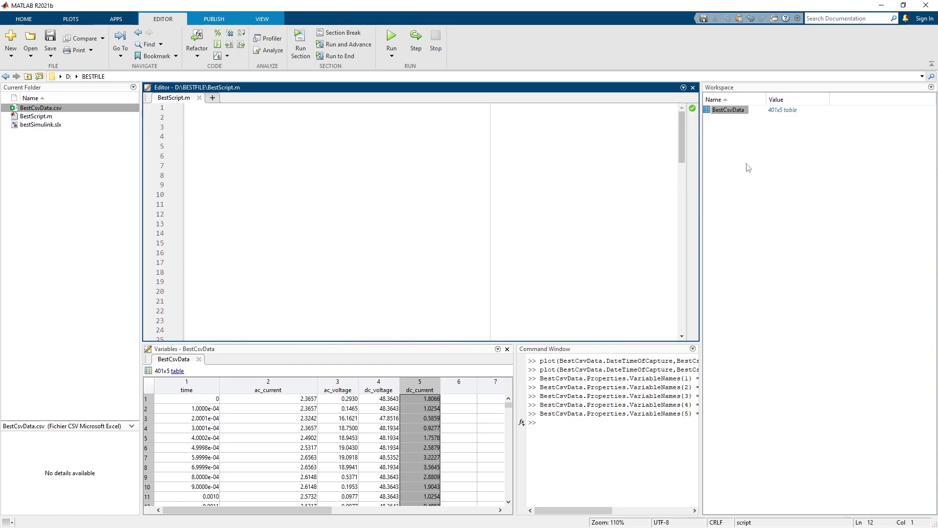
left_click(746, 128)
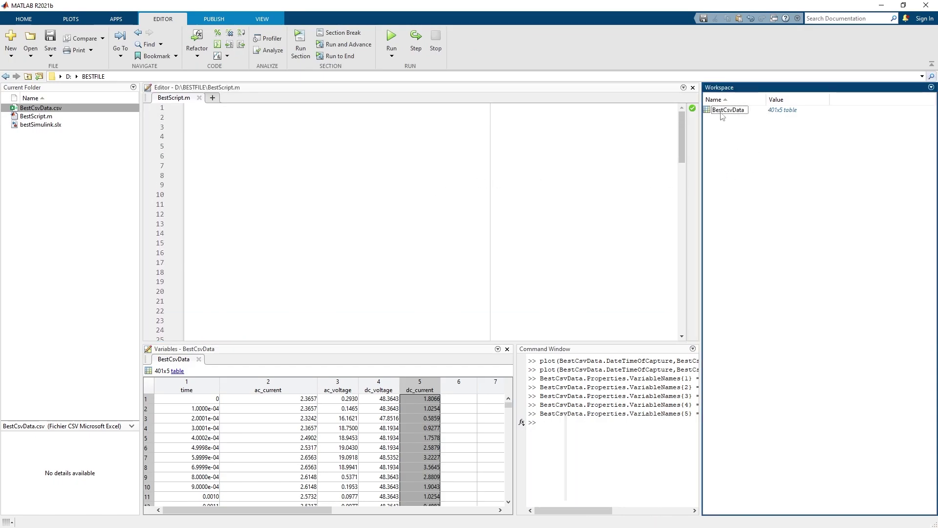
left_click(733, 111)
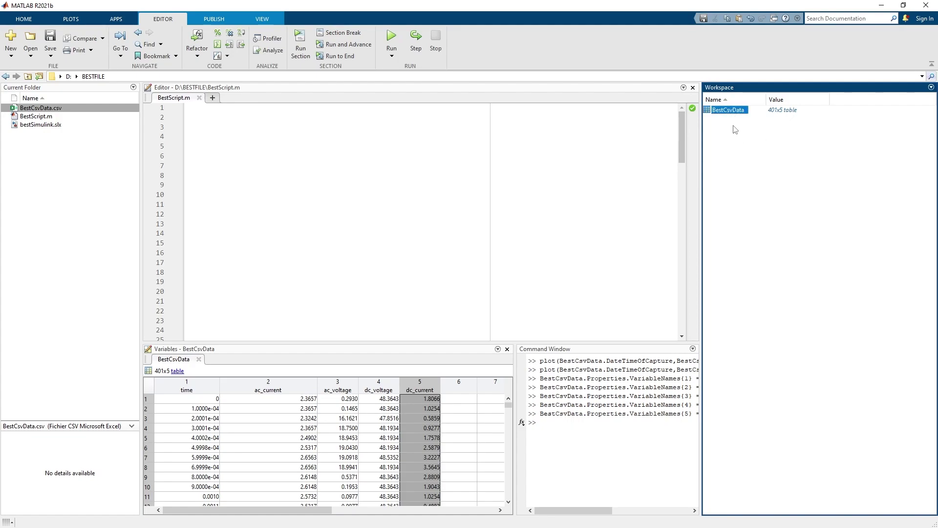
- Move the commented bestVar timeseries line in BestScript.m from line 35 to line 3
scroll(499, 216, "down", 5)
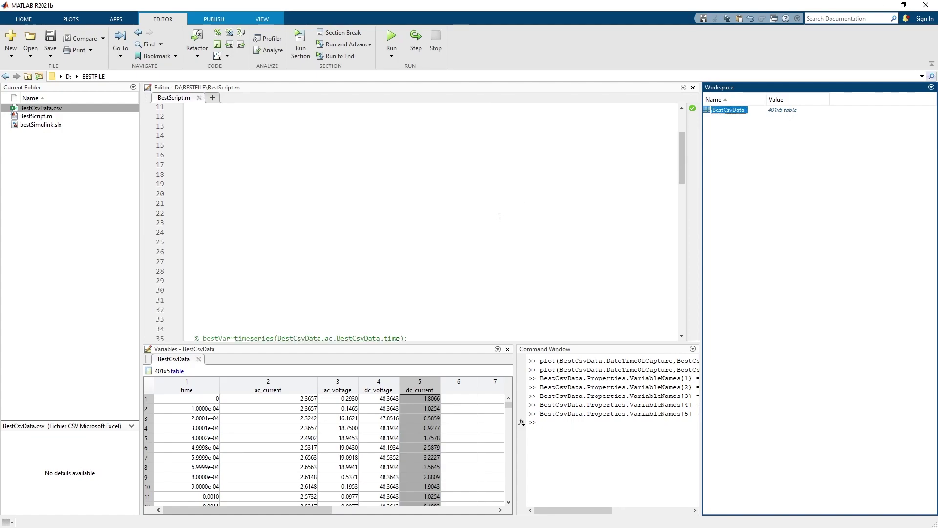
scroll(500, 216, "down", 1)
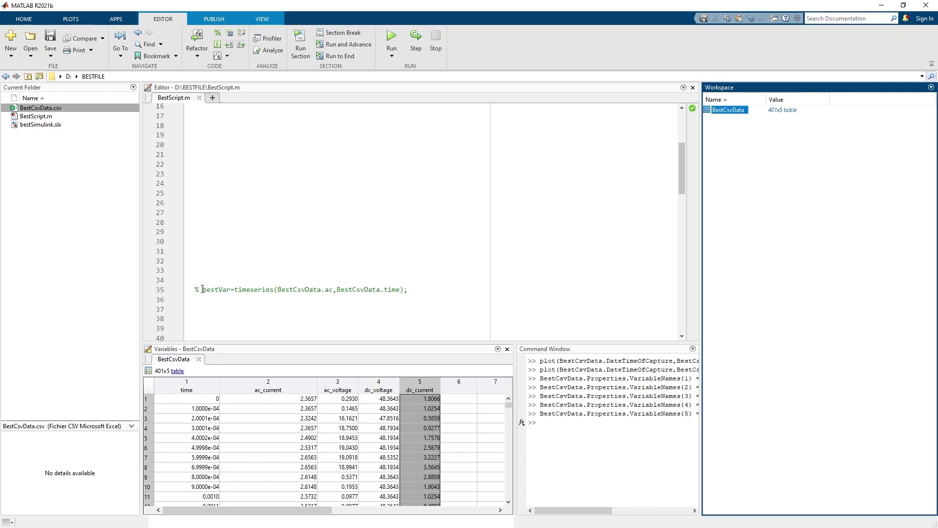
left_click_drag(417, 289, 190, 295)
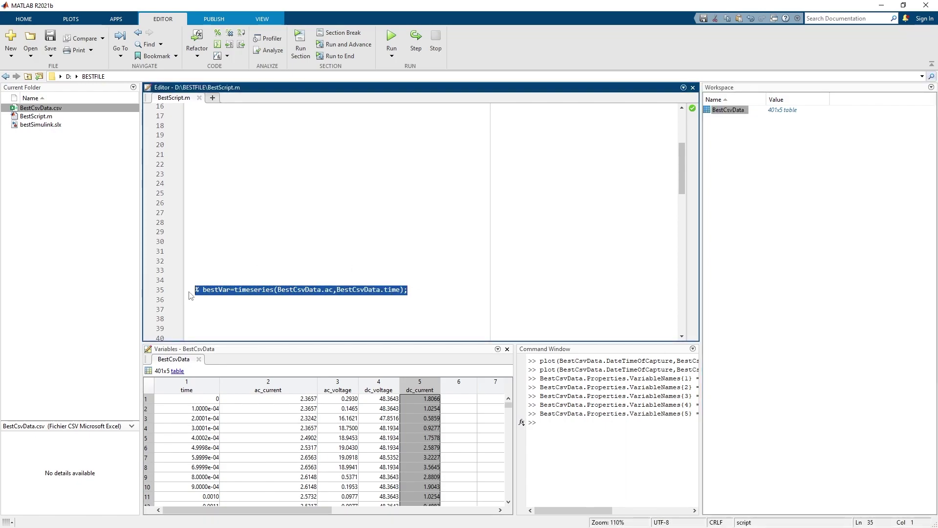
key("ctrl+x")
scroll(218, 167, "up", 5)
left_click(195, 127)
key("ctrl+v")
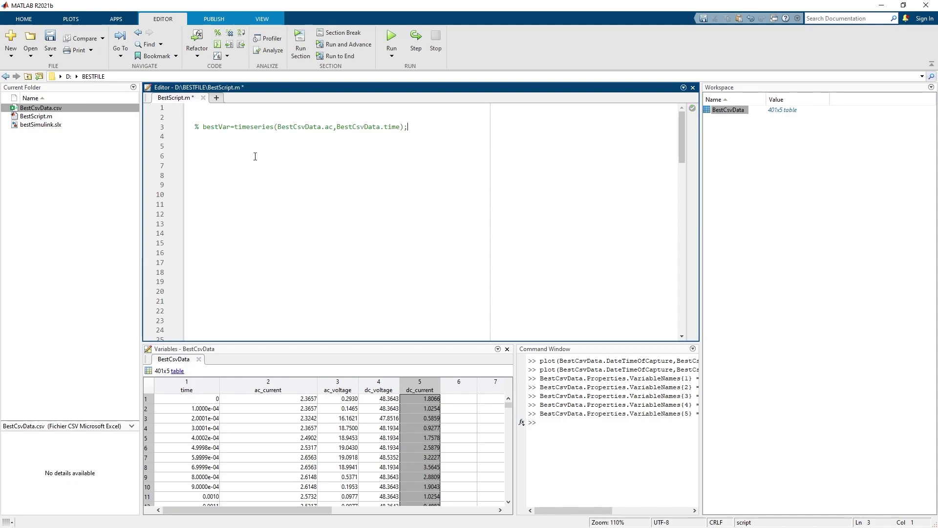
- Uncomment the bestVar=timeseries(BestCsvData.ac,BestCsvData.time); statement on line 3 of the script
left_click(203, 126)
key("BackSpace")
key("BackSpace")
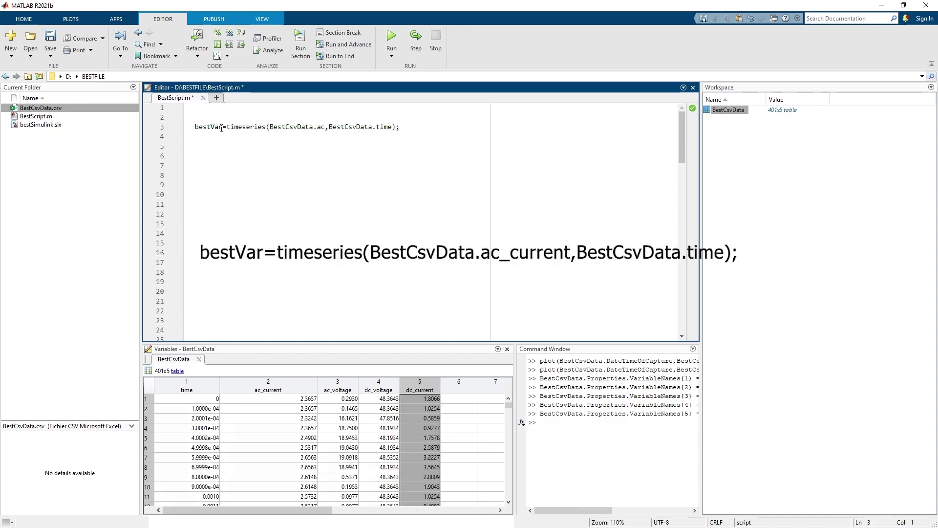
key("BackSpace")
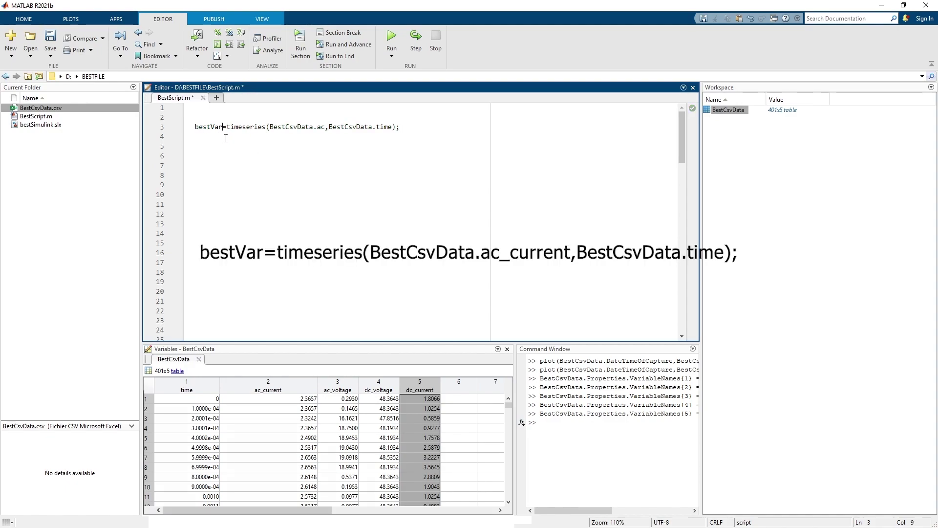
key("Right")
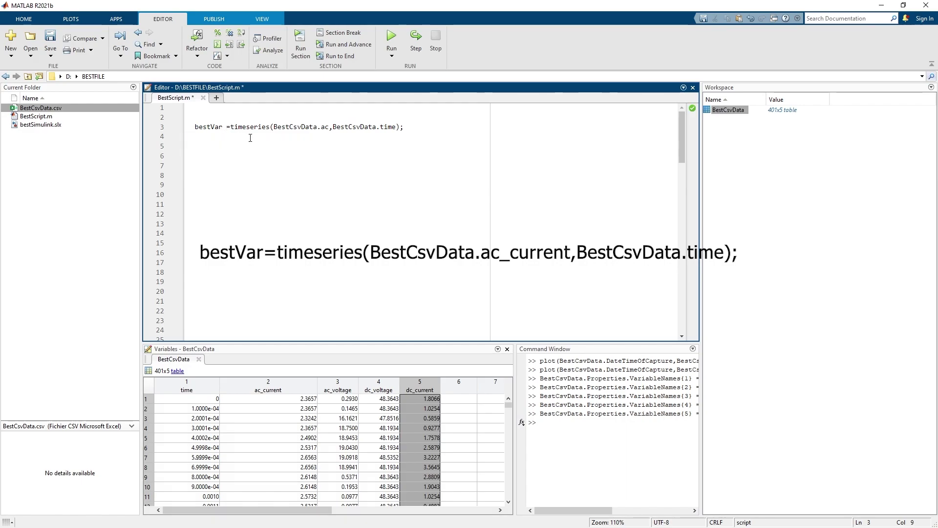
key("BackSpace")
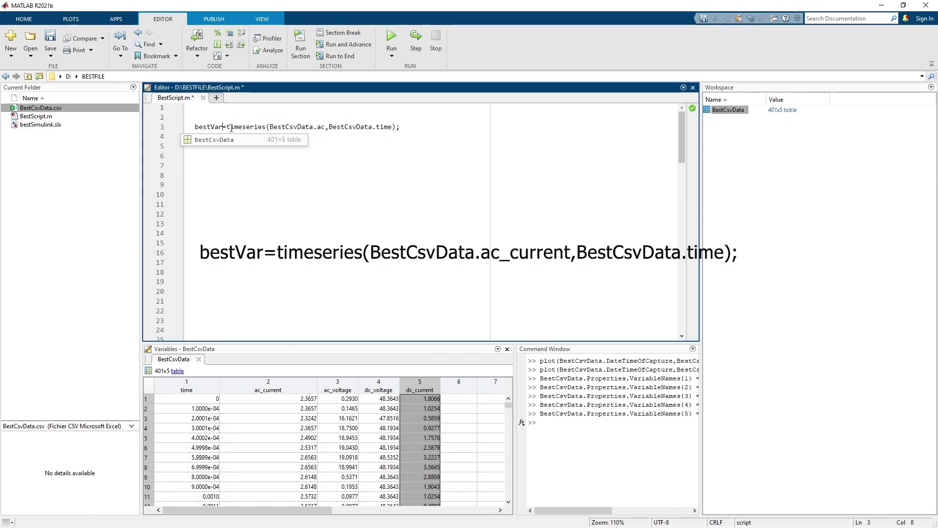
left_click_drag(227, 127, 265, 132)
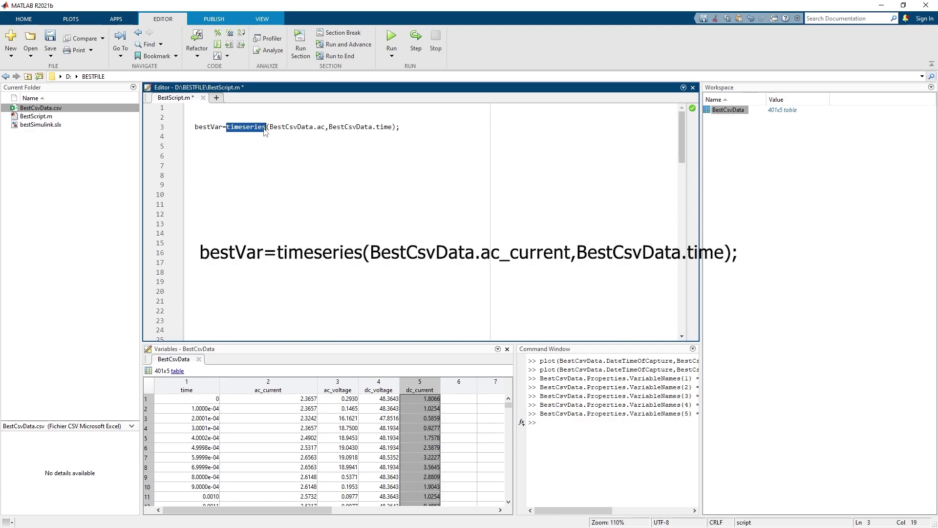
left_click(267, 130)
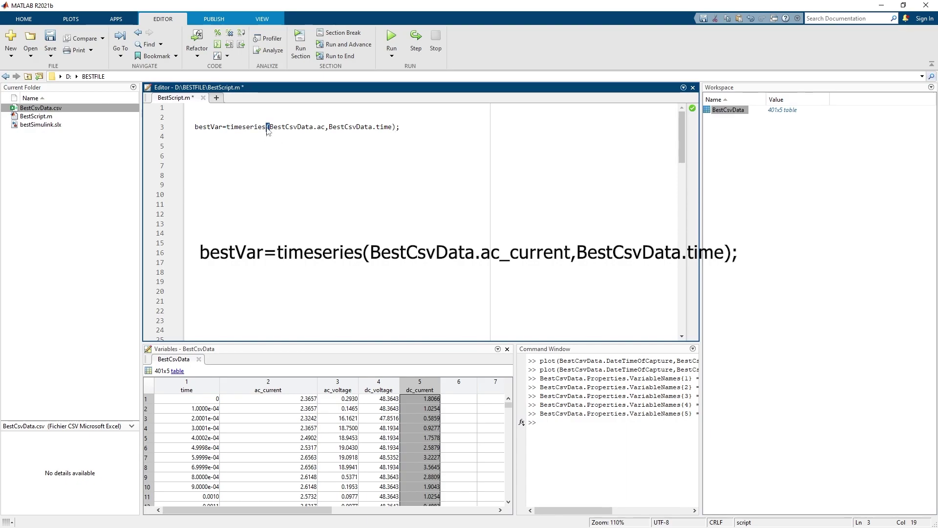
left_click(392, 128)
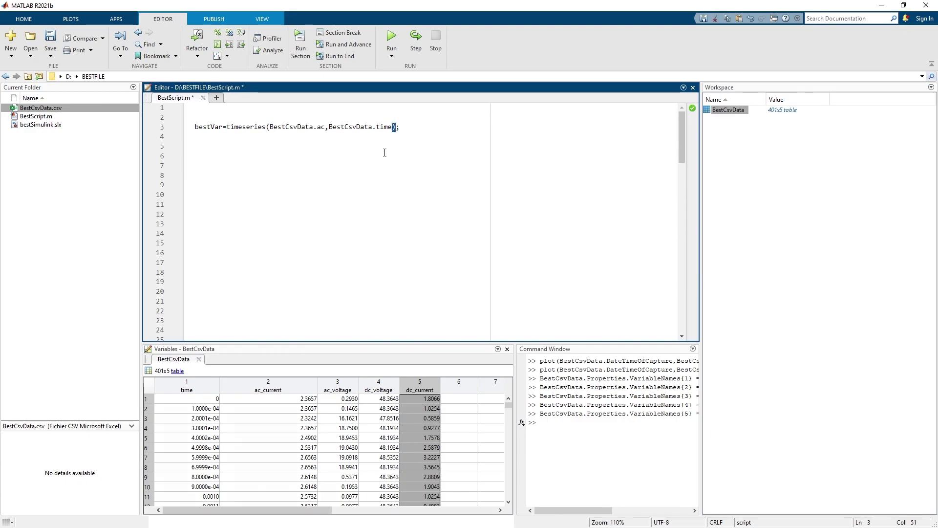
left_click(268, 130)
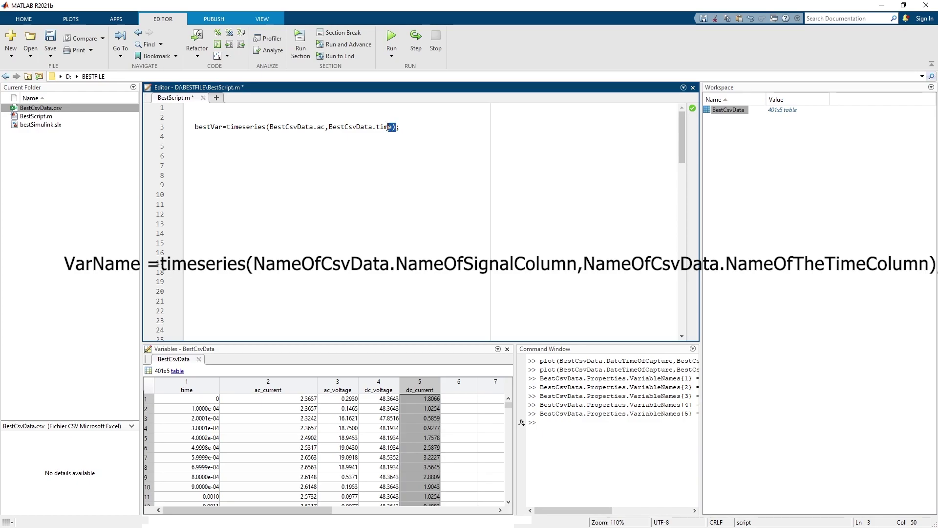
left_click_drag(415, 130, 184, 135)
left_click(258, 147)
left_click_drag(401, 128, 194, 129)
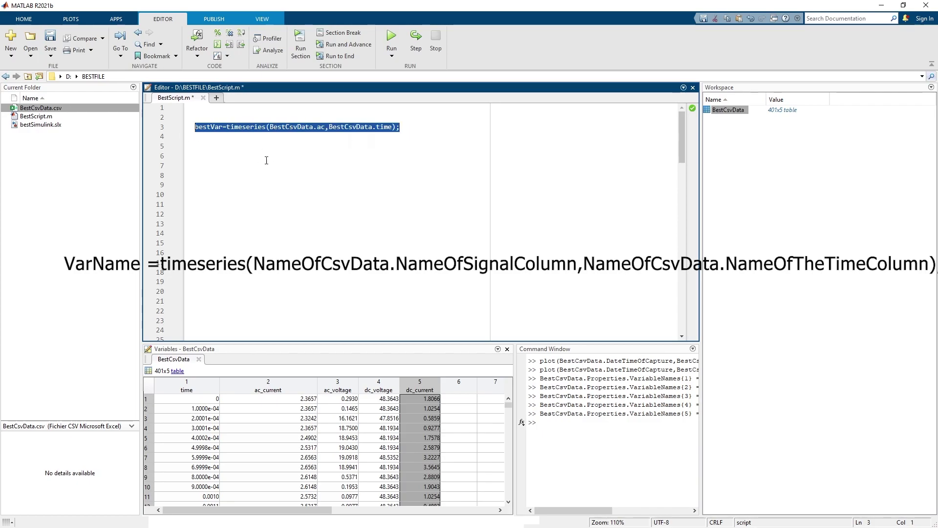
- Replace the first argument of the timeseries call on line 3 with BestCsvData.ac_current
left_click_drag(325, 128, 270, 131)
key("BackSpace")
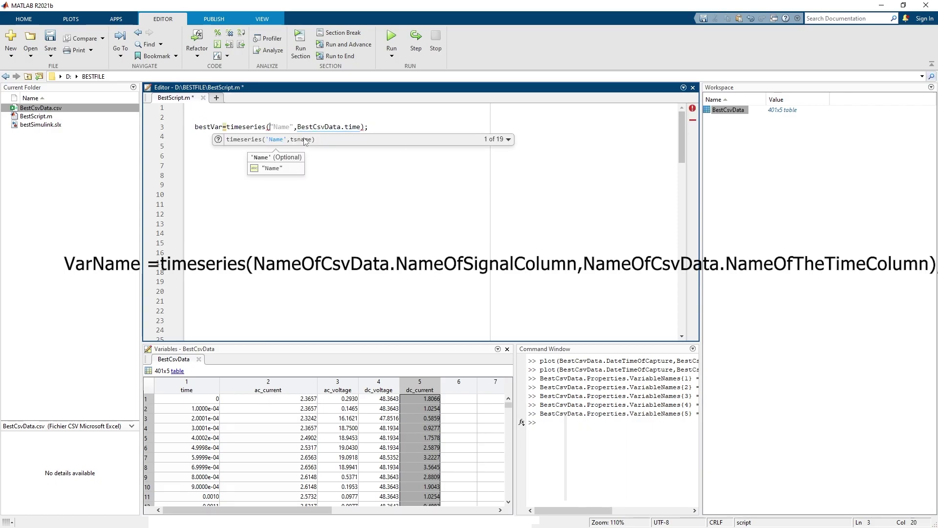
type("BestCsvData.")
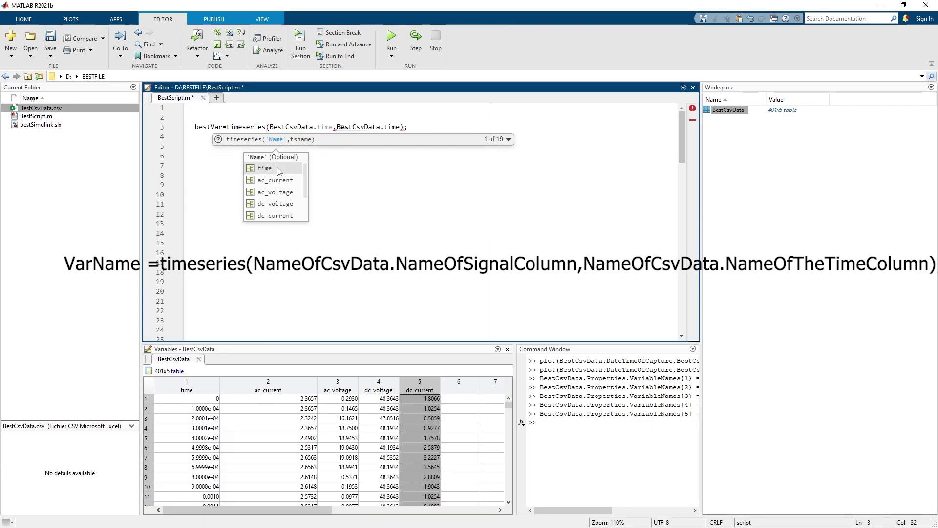
double_click(275, 181)
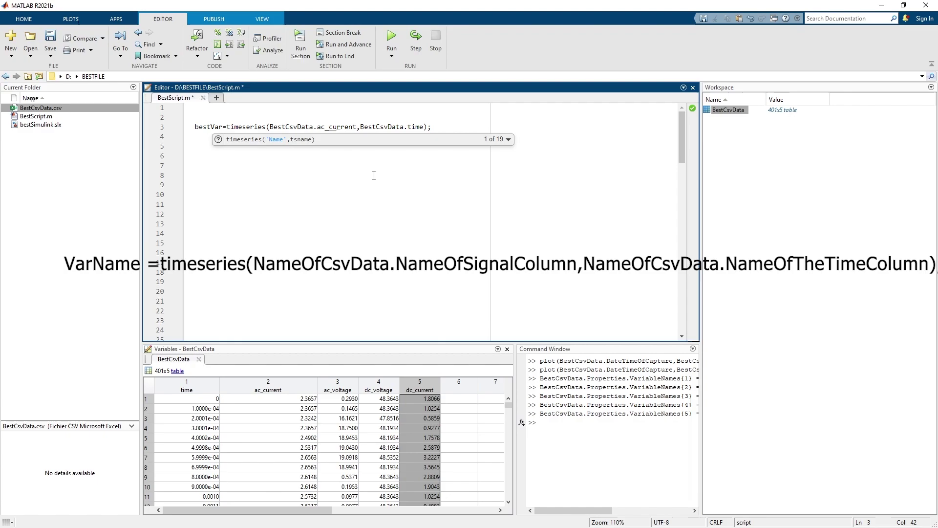
left_click(373, 174)
left_click_drag(360, 128, 405, 130)
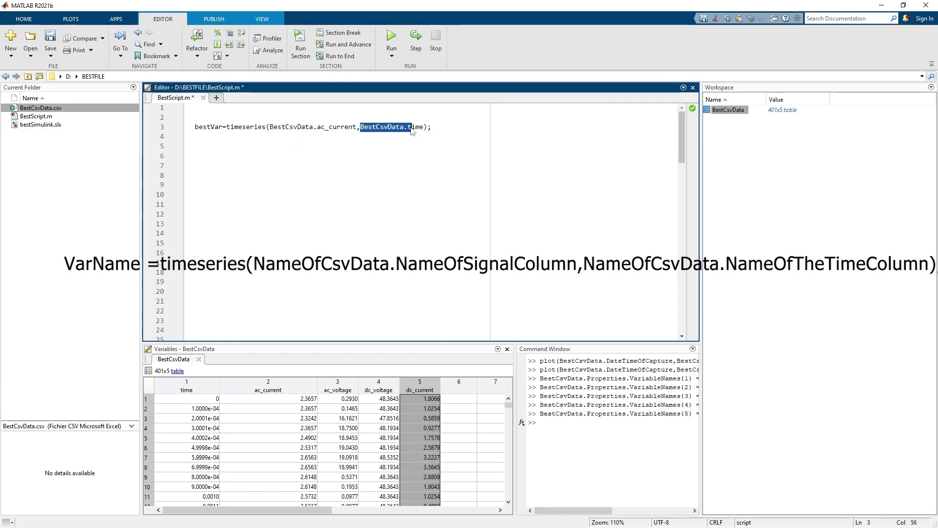
left_click(418, 147)
left_click(425, 127)
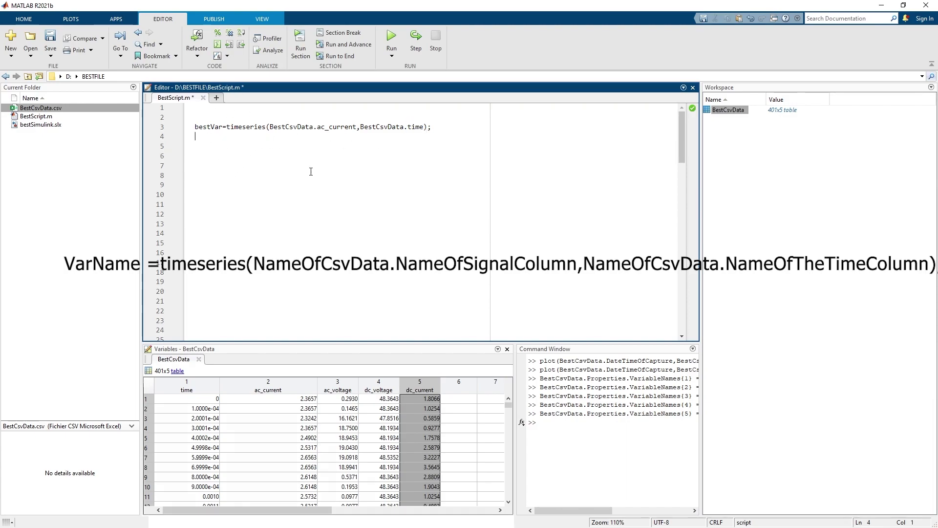
- Evaluate the bestVar timeseries statement on line 3 in the Command Window and check the bestVar variable in the Workspace
left_click(197, 127)
left_click_drag(449, 135, 154, 132)
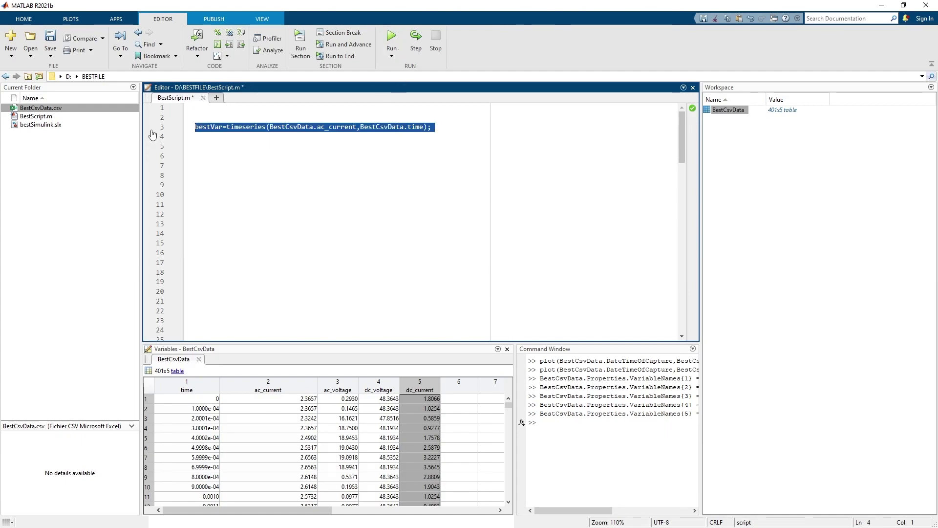
right_click(255, 131)
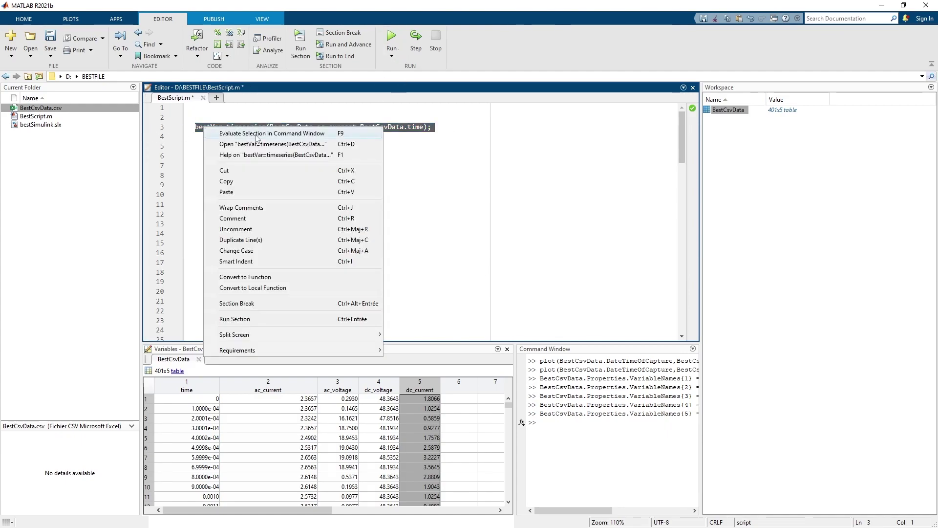
left_click(256, 134)
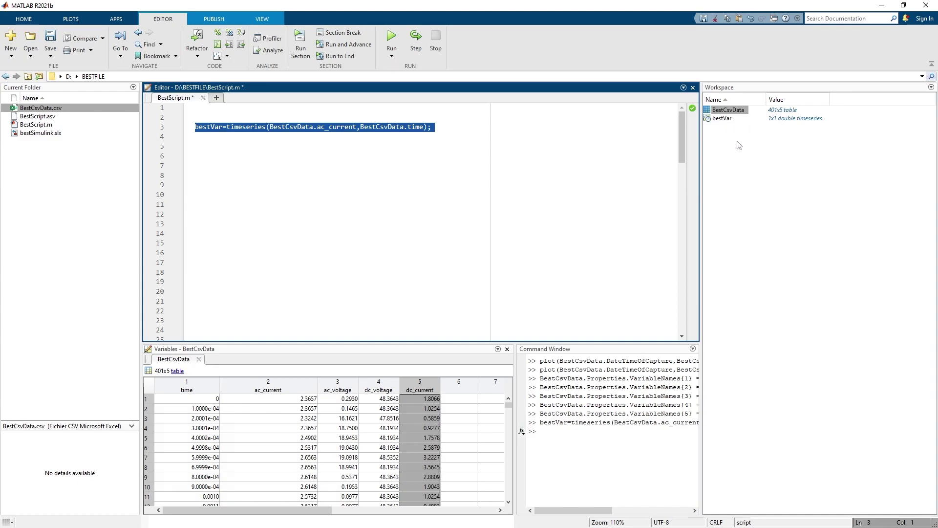
left_click(721, 119)
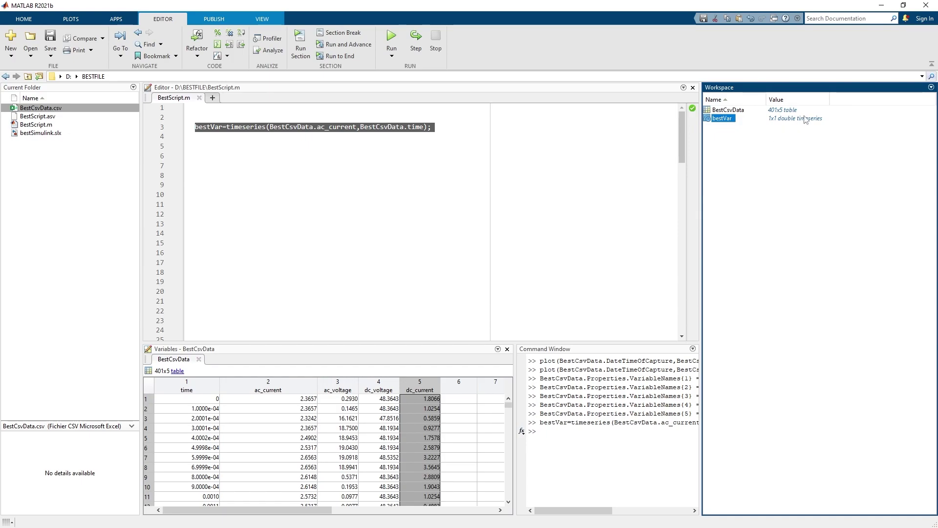
left_click(524, 191)
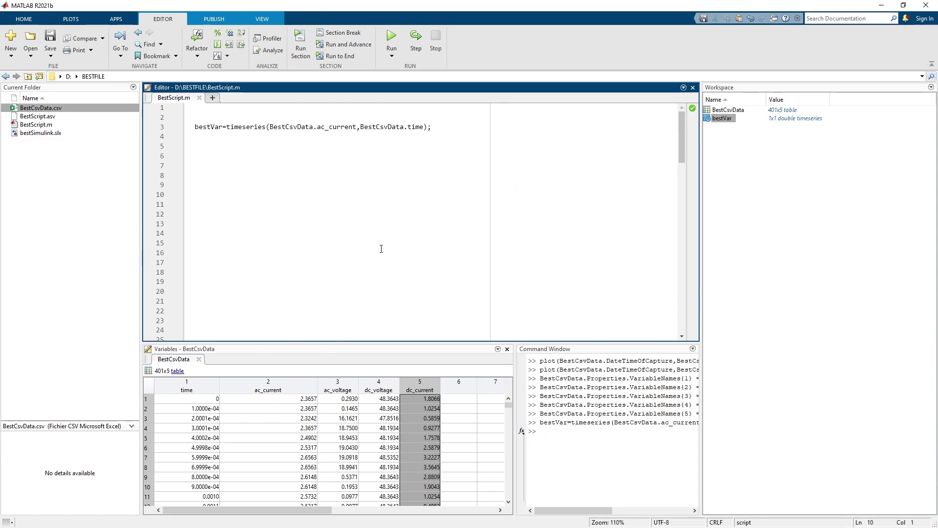
- Switch to the bestSimulink model in Simulink and add an enlarged From Workspace block below the existing bestVar block
key("alt+Tab")
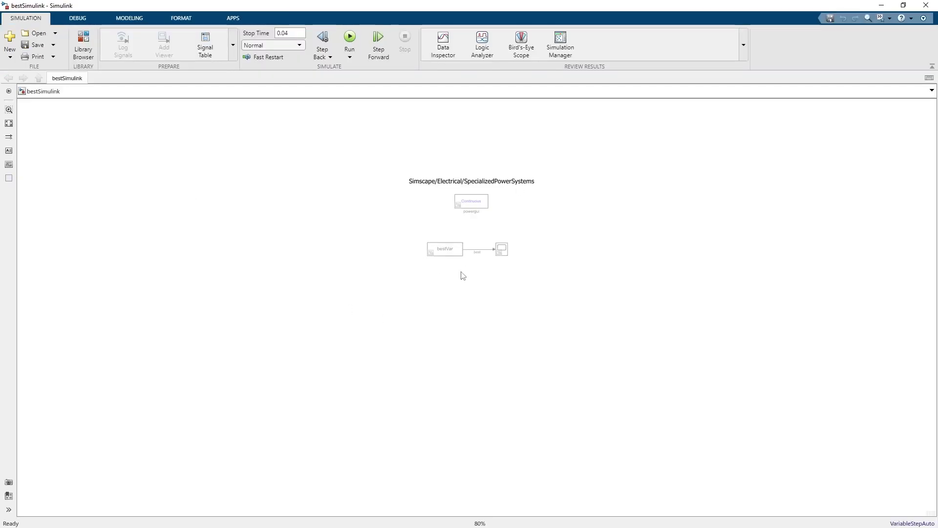
scroll(447, 308, "up", 3)
scroll(391, 254, "down", 3)
double_click(386, 217)
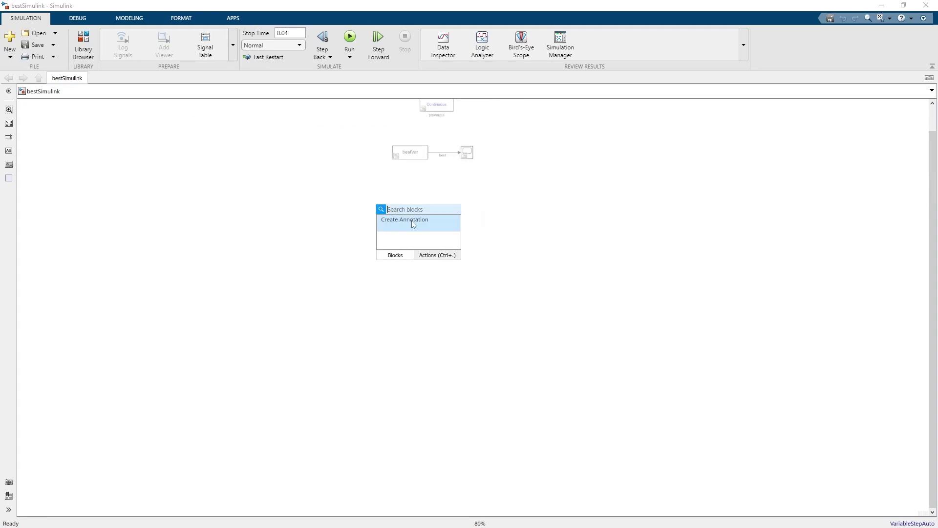
type("from")
left_click(405, 241)
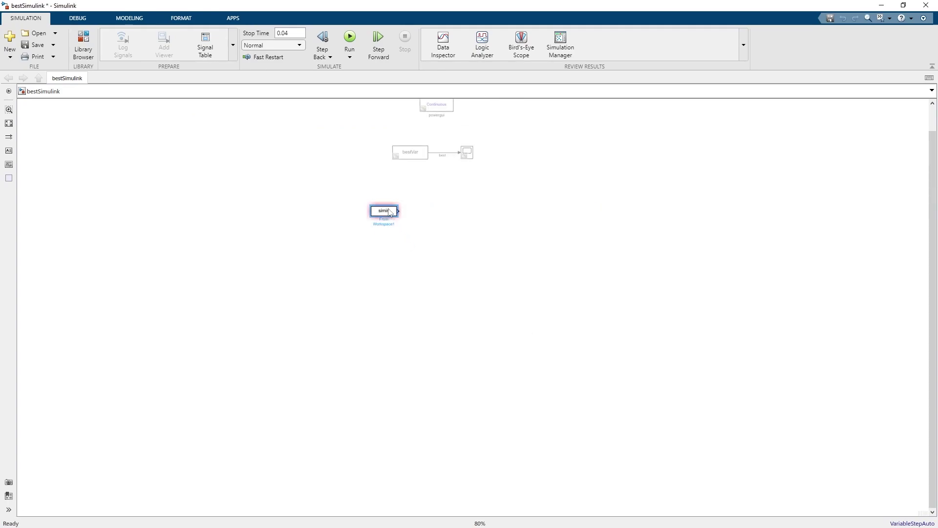
left_click_drag(394, 221, 357, 235)
left_click(445, 358)
- Set the Data parameter of the new From Workspace block to the bestVar timeseries variable
double_click(345, 231)
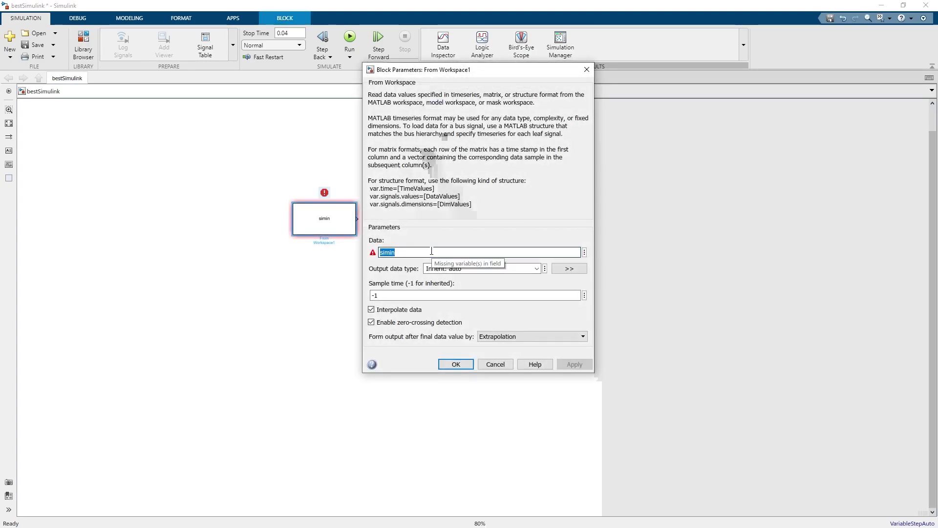
type("besr")
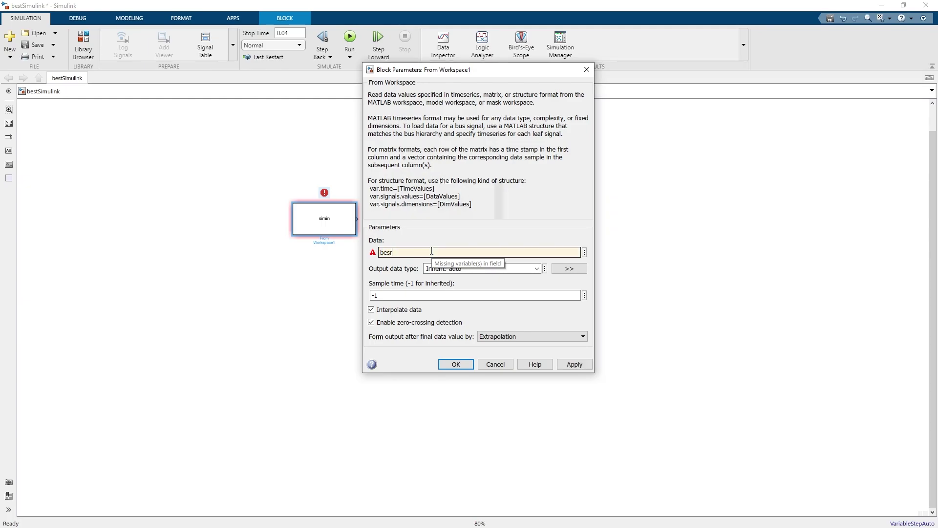
key("BackSpace")
key("BackSpace")
key("BackSpace")
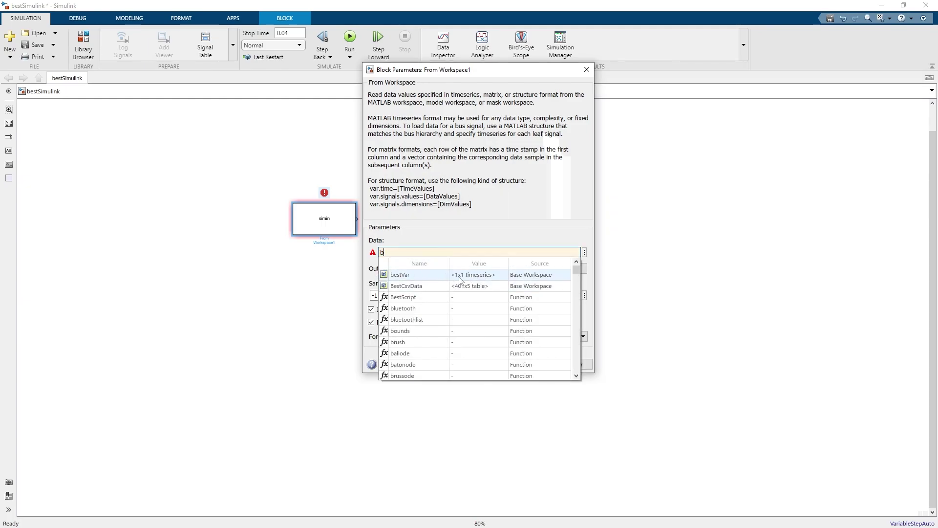
left_click(451, 276)
- Set the From Workspace block's sample time to 0.0001 and accept the block parameters
left_click(416, 296)
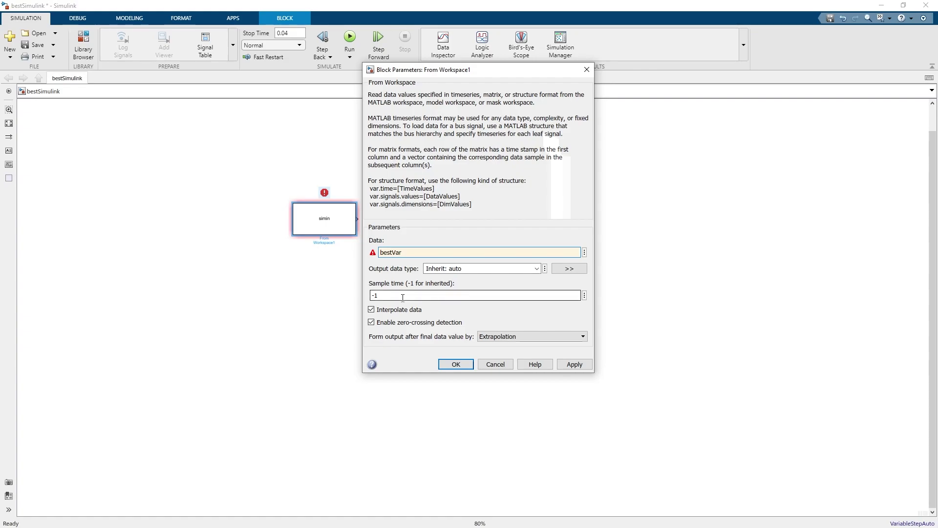
key("ctrl+a")
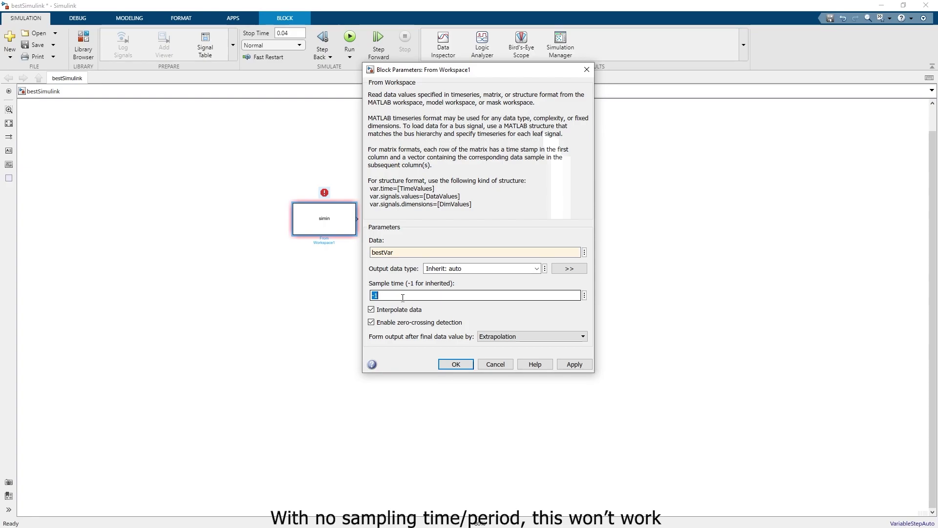
type("0")
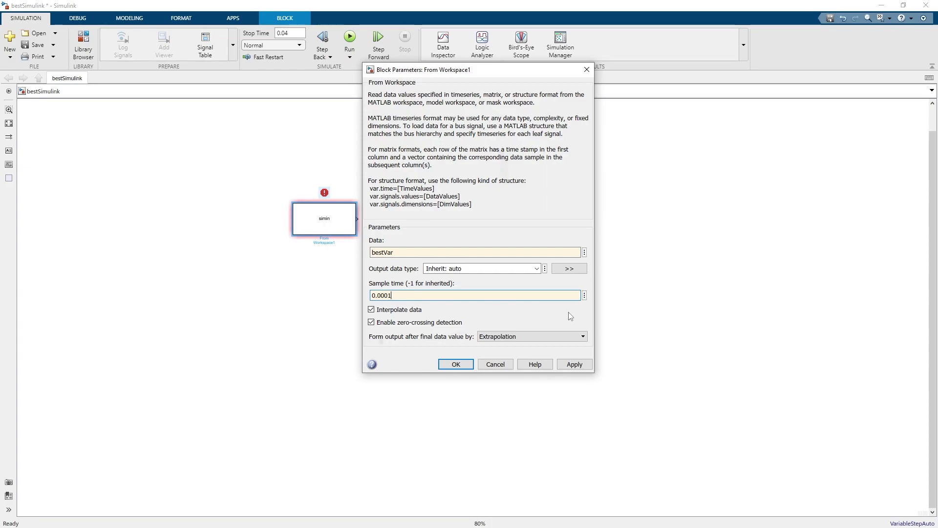
key("Return")
- Add an enlarged Scope block beside the new From Workspace block and connect the block's output to it
double_click(456, 220)
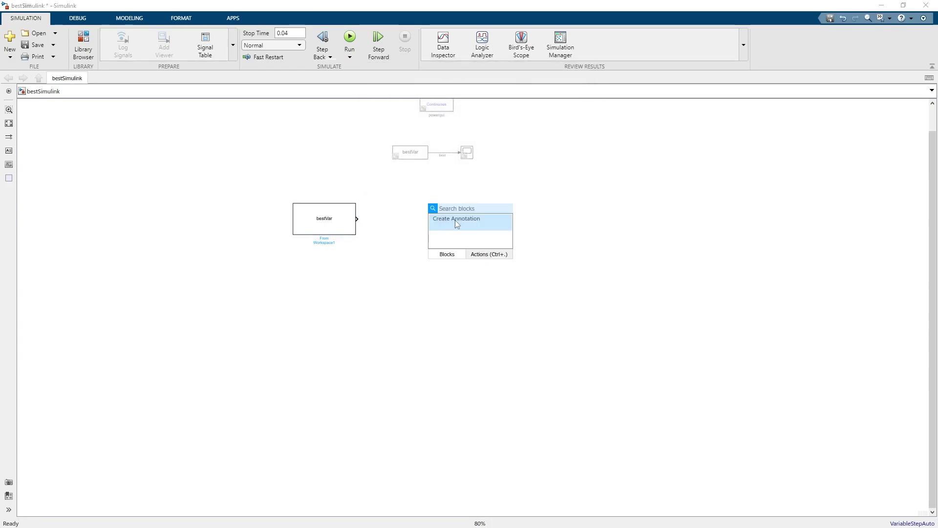
type("scope")
key("Return")
left_click_drag(438, 216, 455, 195)
left_click_drag(391, 227, 413, 267)
left_click_drag(324, 223, 350, 235)
- Run the simulation and view the signal on the new Scope in a smaller window beside the blocks
left_click(438, 219, "ctrl")
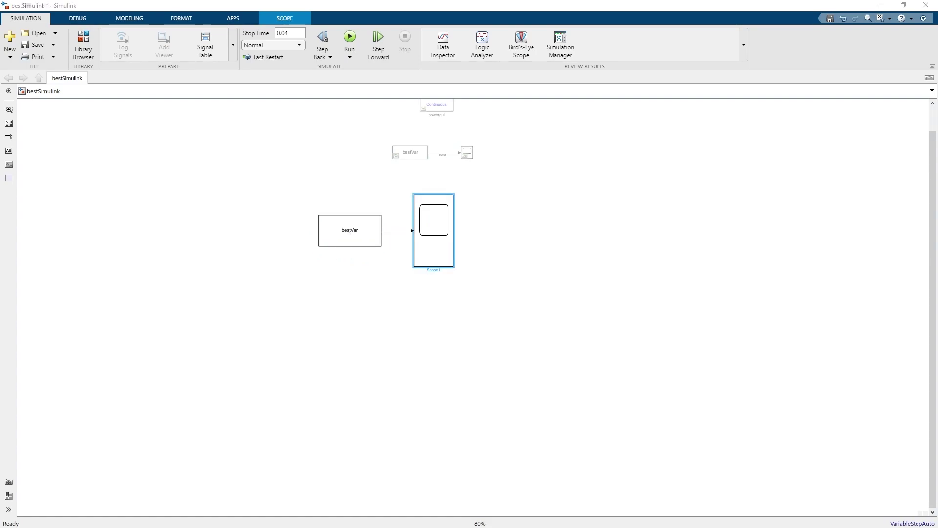
left_click(472, 173)
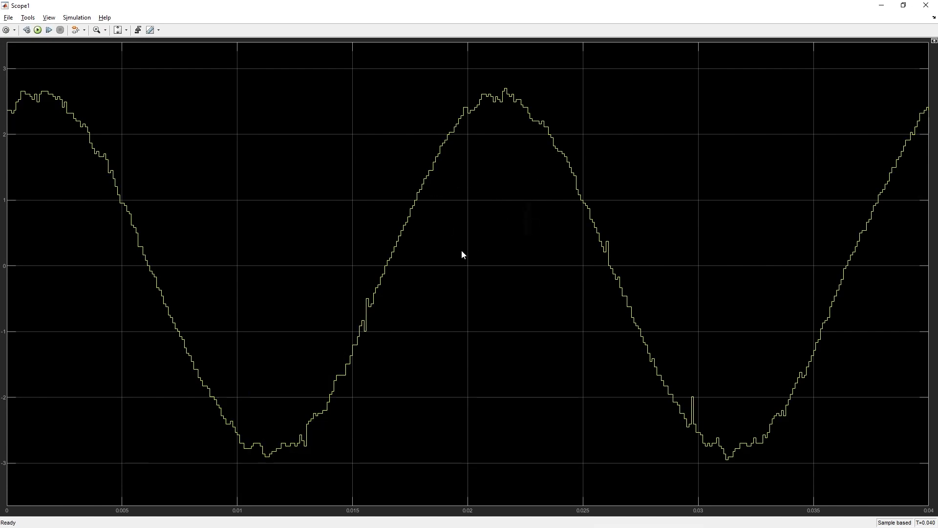
double_click(506, 5)
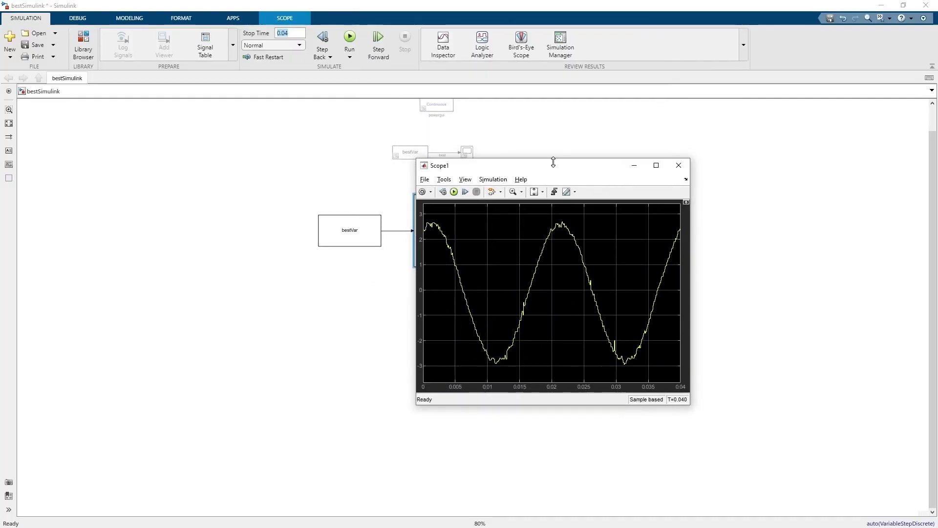
left_click_drag(569, 160, 712, 159)
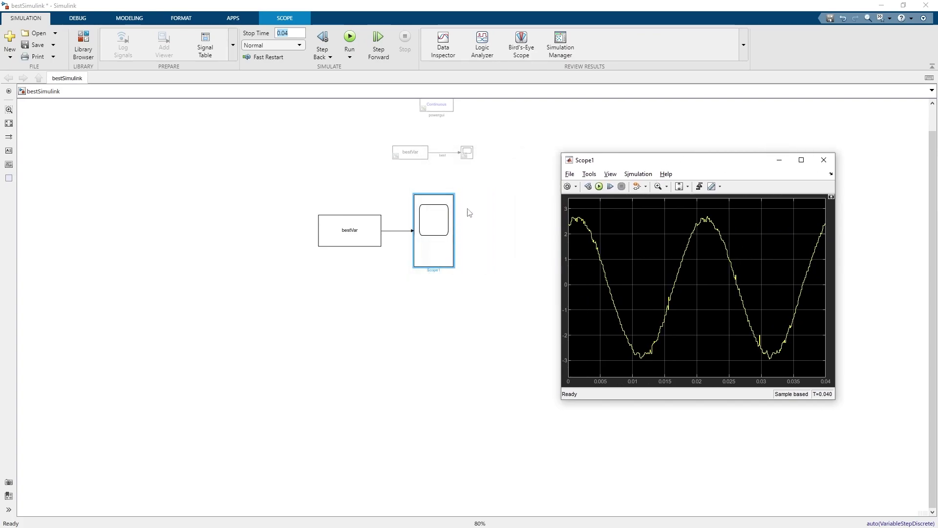
left_click(538, 272)
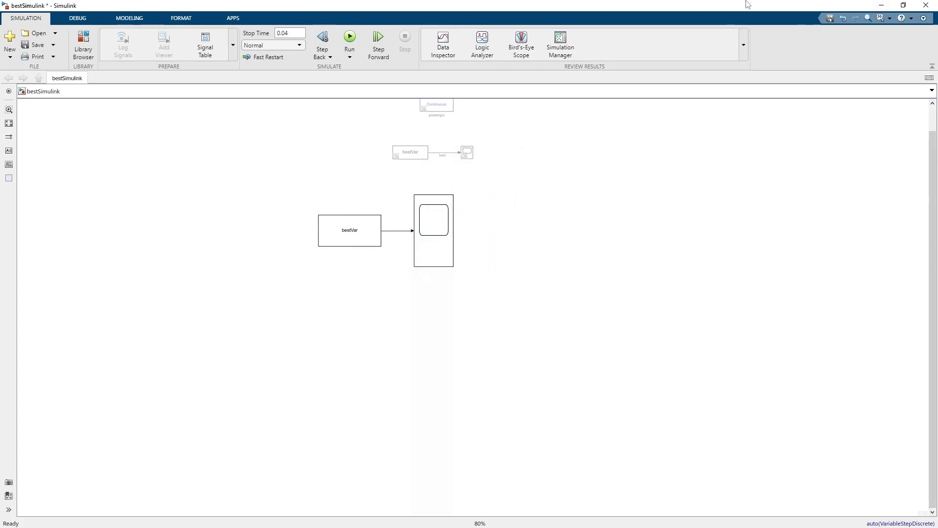
- Switch back to MATLAB, plot BestCsvData's ac_current against time, and narrow the figure window to uncover the script
left_click(881, 5)
left_click_drag(215, 386, 273, 386)
left_click(106, 41)
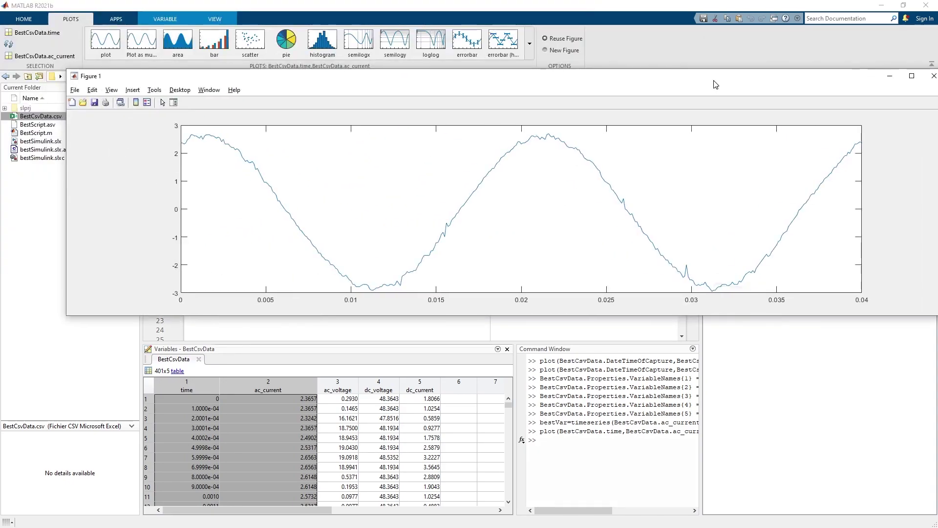
left_click_drag(67, 192, 431, 192)
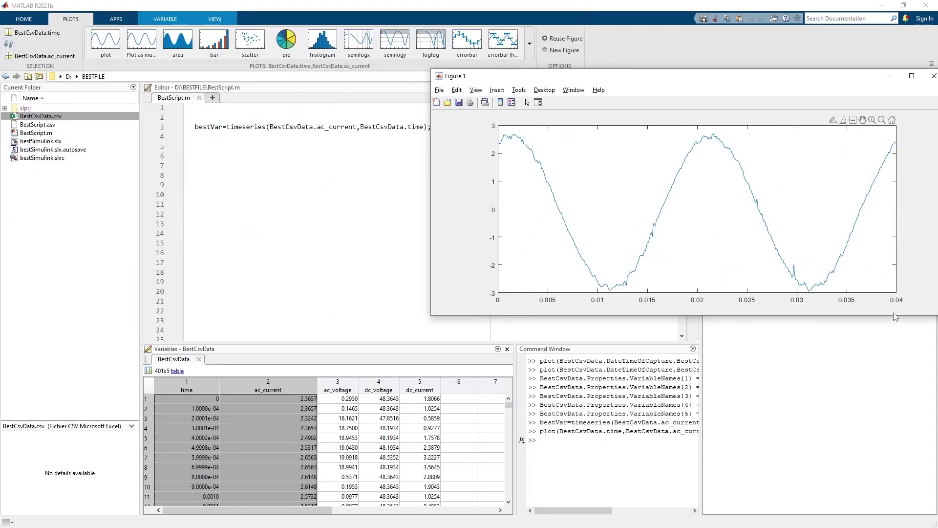
left_click(124, 420)
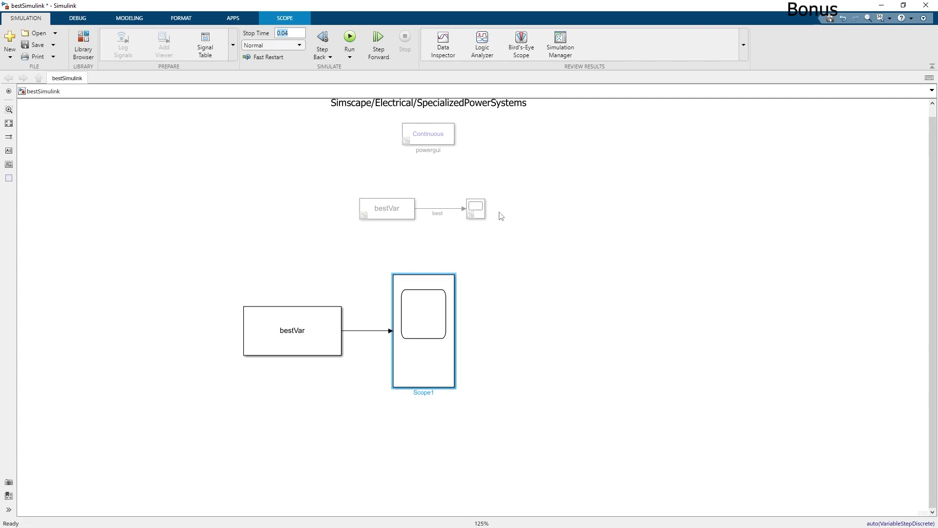
- Open the new Scope beside the bestVar block and maximize its window
double_click(439, 315)
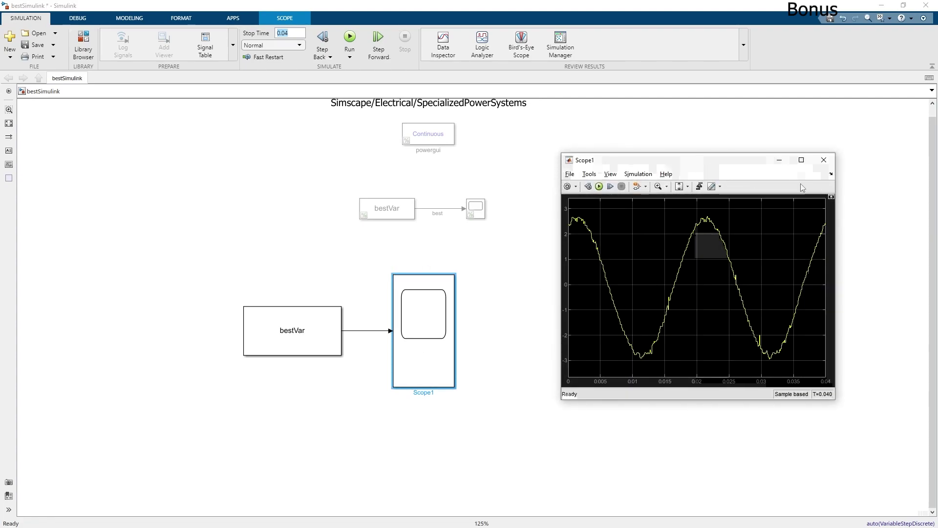
left_click(801, 160)
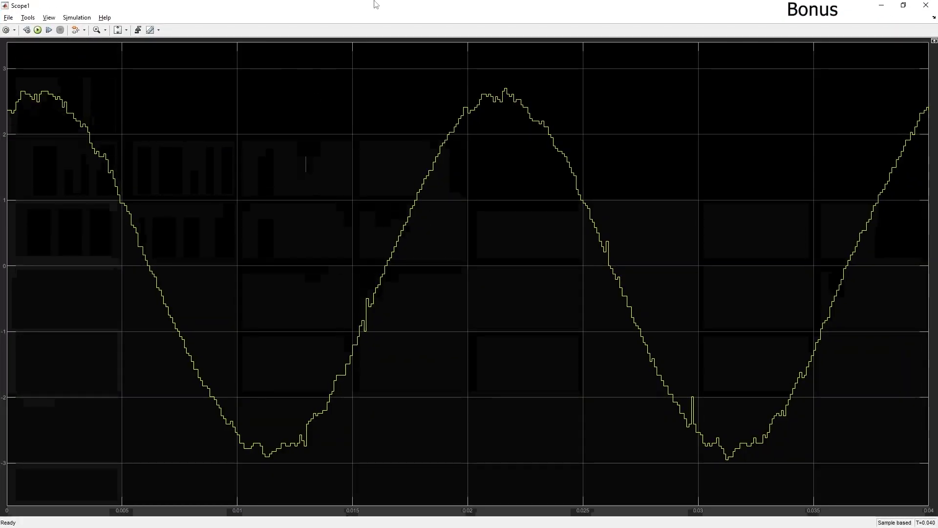
left_click_drag(374, 3, 453, 104)
left_click(556, 105)
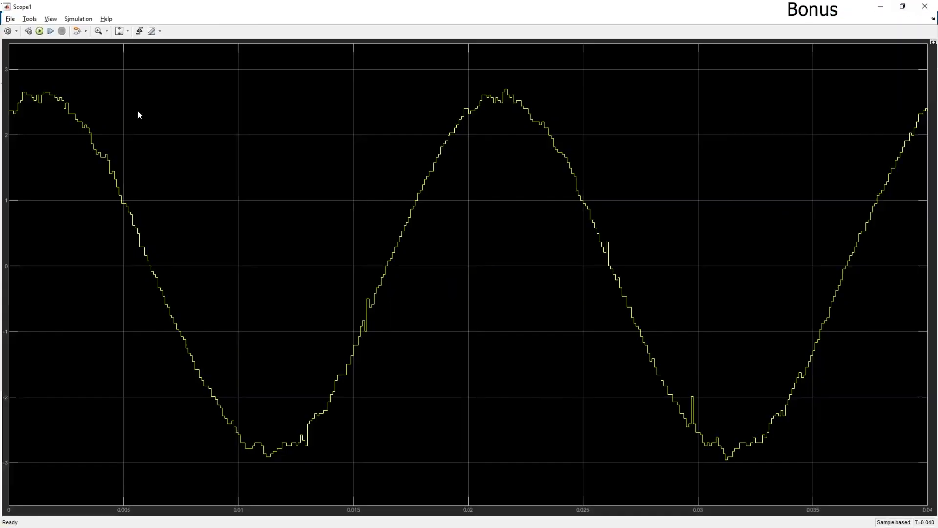
- Enable logging of the Scope's data to the workspace under the variable name Best_scope
left_click(6, 30)
left_click(470, 202)
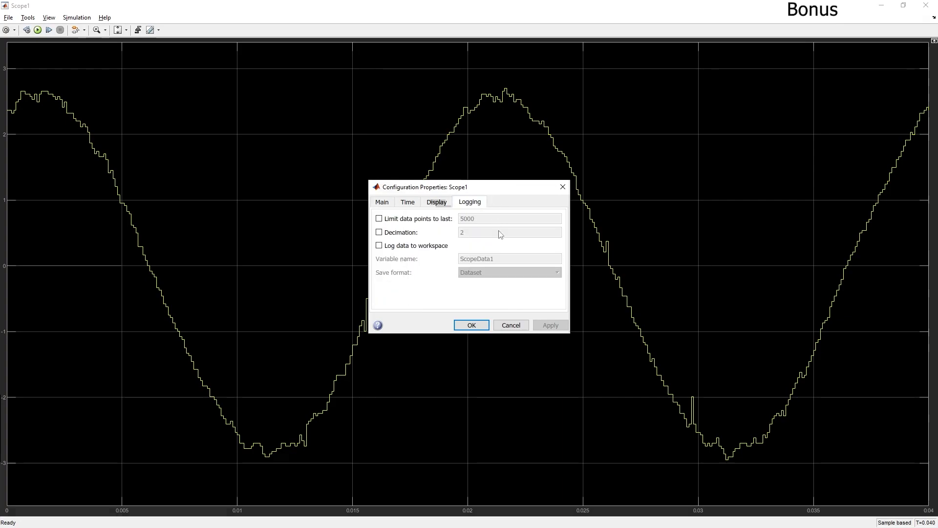
left_click(413, 246)
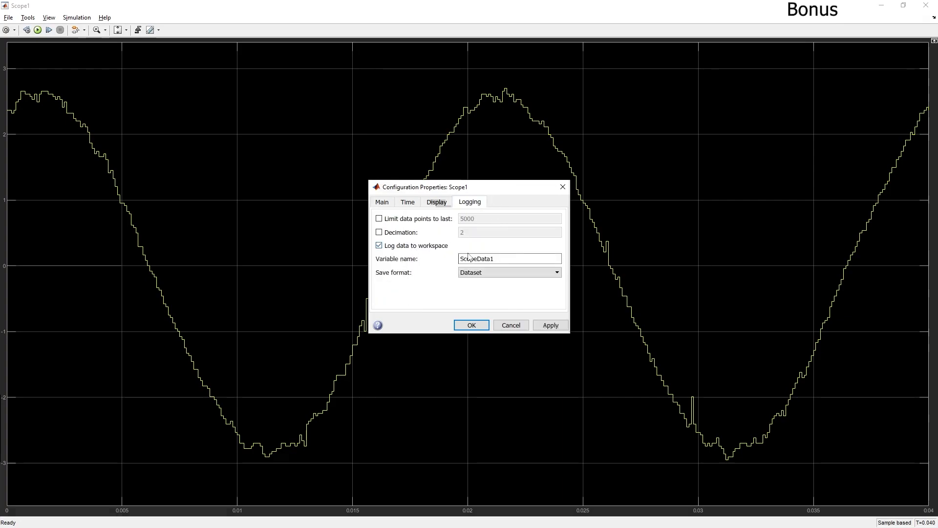
double_click(507, 255)
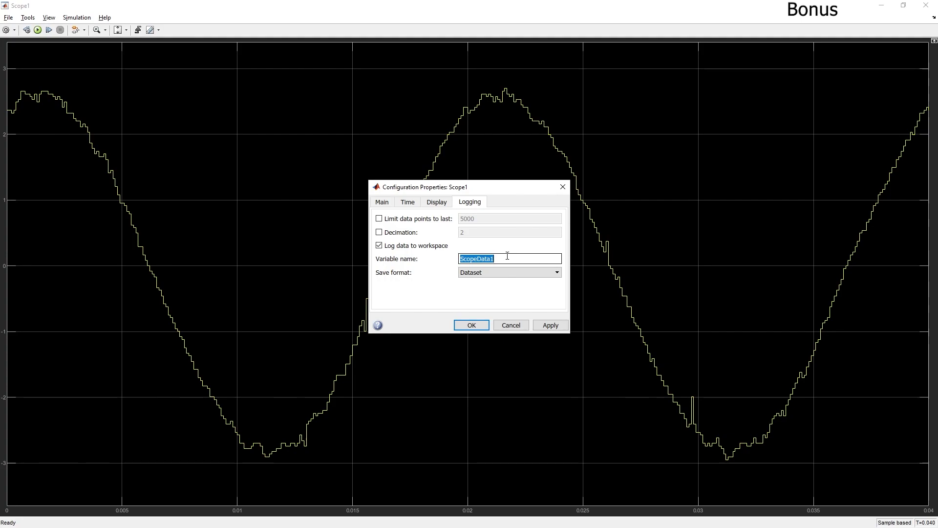
type("Best_scope")
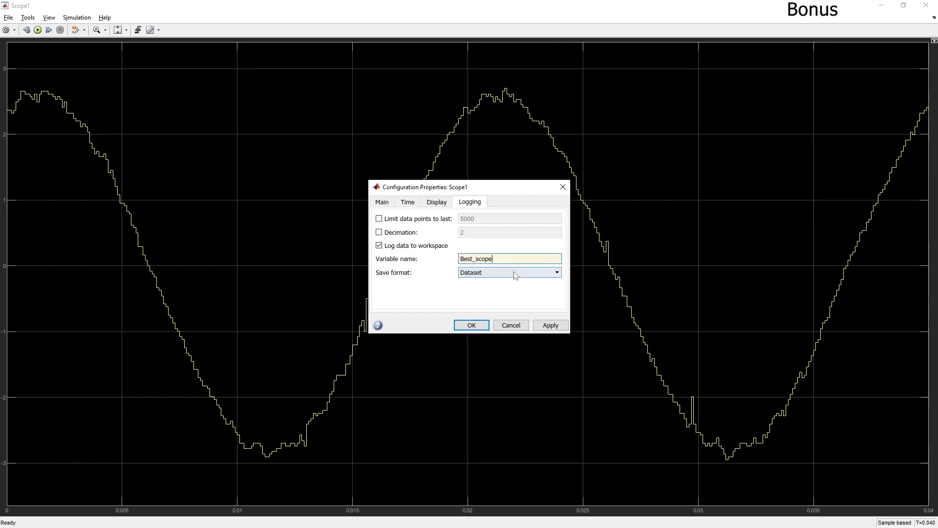
- Set the Scope's logging save format to Structure With Time and rerun the simulation
left_click(513, 272)
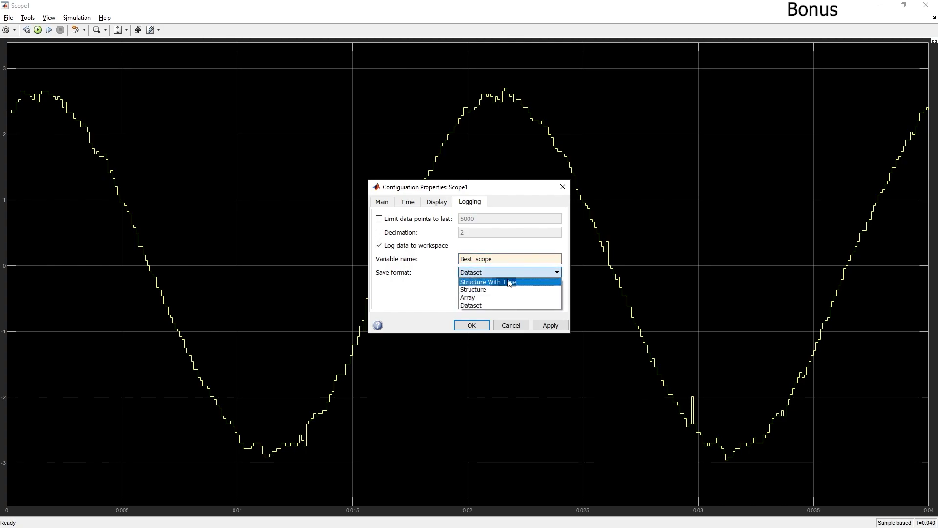
left_click(509, 281)
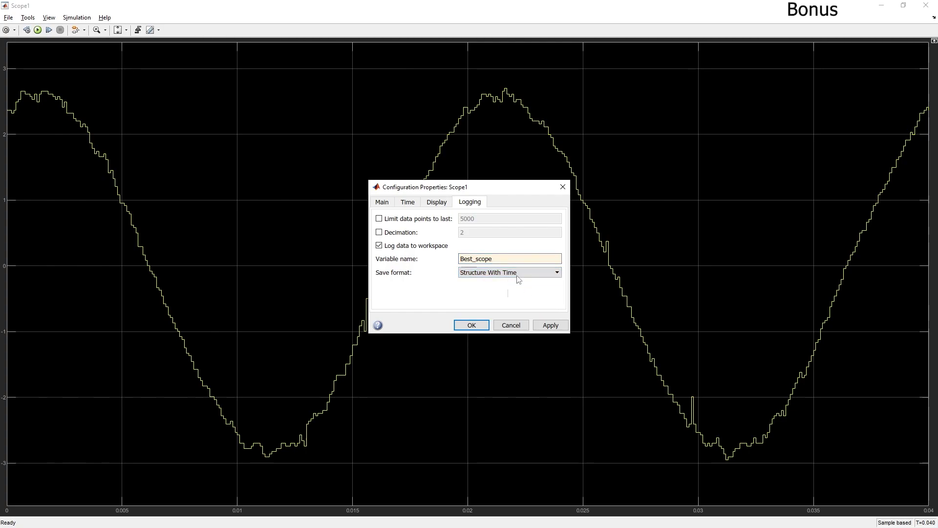
left_click(550, 326)
left_click(470, 326)
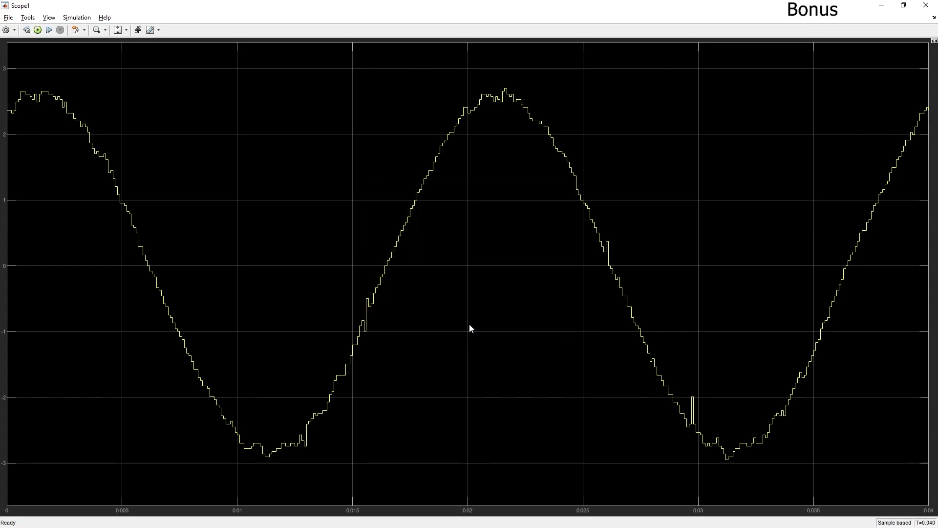
left_click(38, 30)
left_click(926, 5)
left_click_drag(456, 153, 447, 151)
double_click(442, 152)
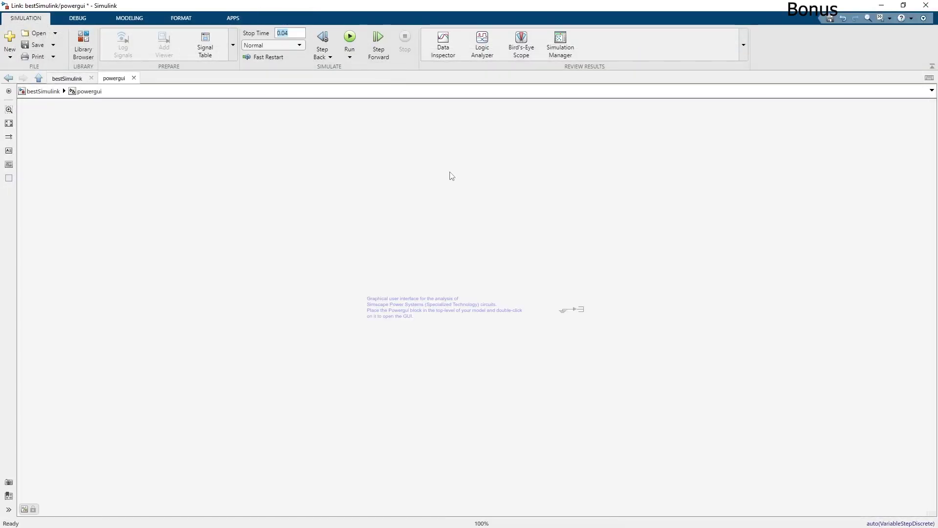
left_click(84, 79)
left_click(136, 78)
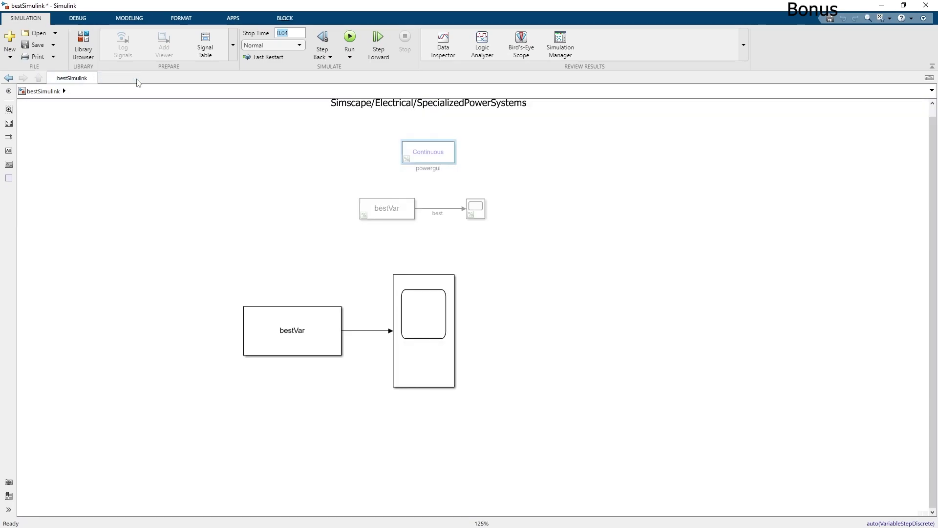
- Uncomment the powergui block and move it slightly lower under the Simscape/Electrical/SpecializedPowerSystems label
right_click(444, 159)
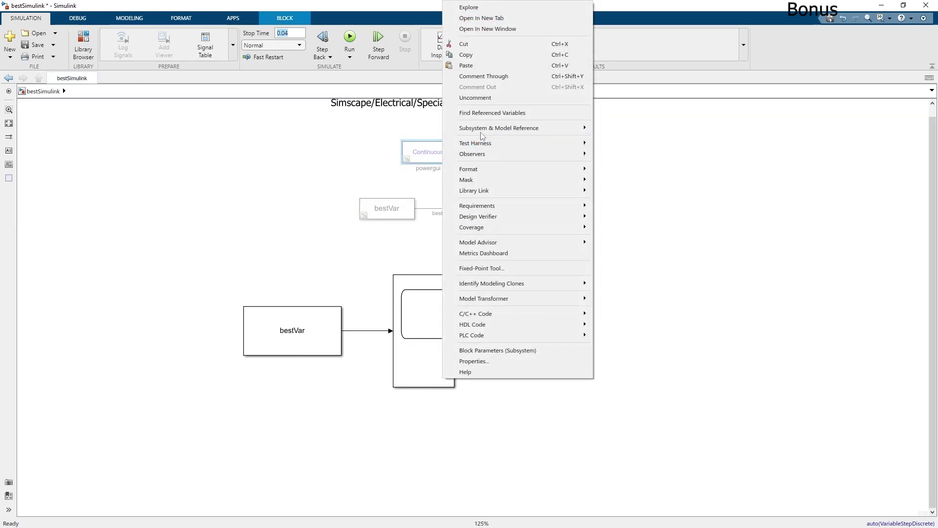
left_click(469, 99)
left_click_drag(428, 153, 428, 159)
left_click(375, 106)
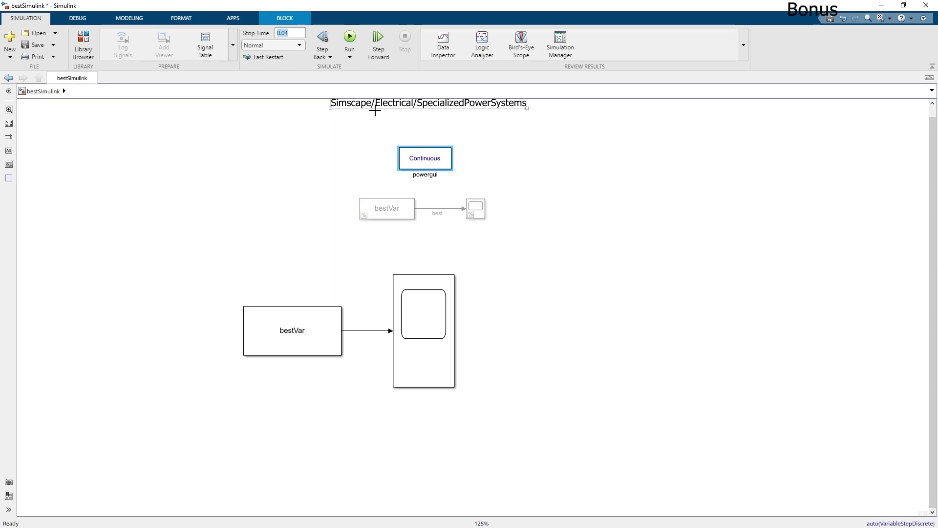
- Launch the FFT Analysis tool from the powergui block and maximize the FFT Analyzer window
double_click(442, 165)
left_click(501, 69)
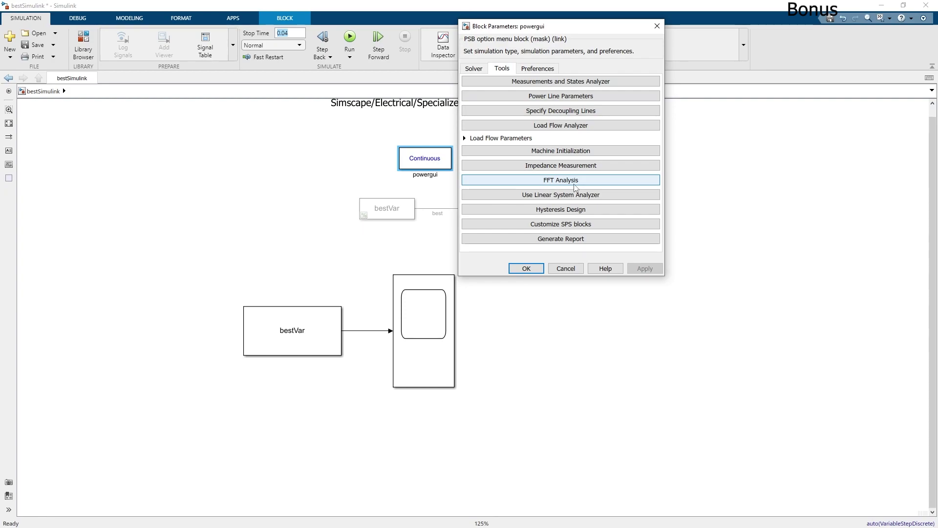
key("Escape")
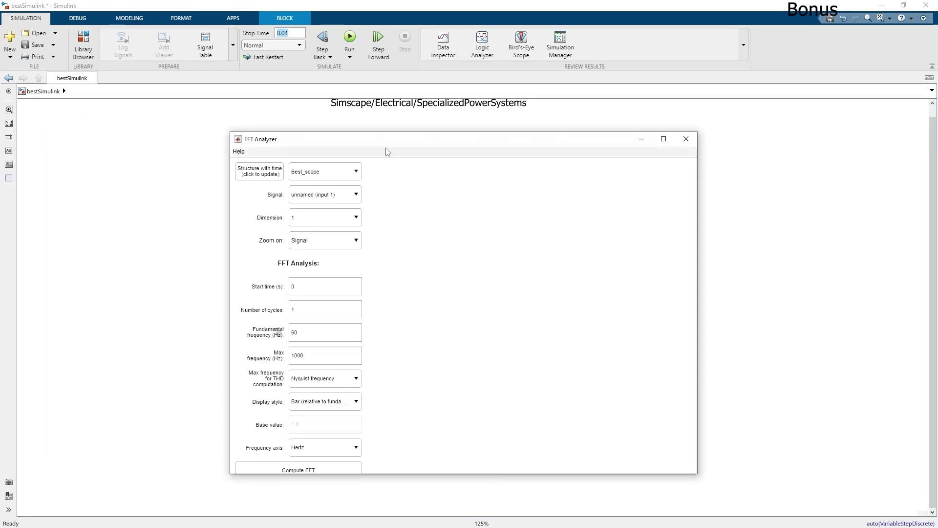
left_click(661, 139)
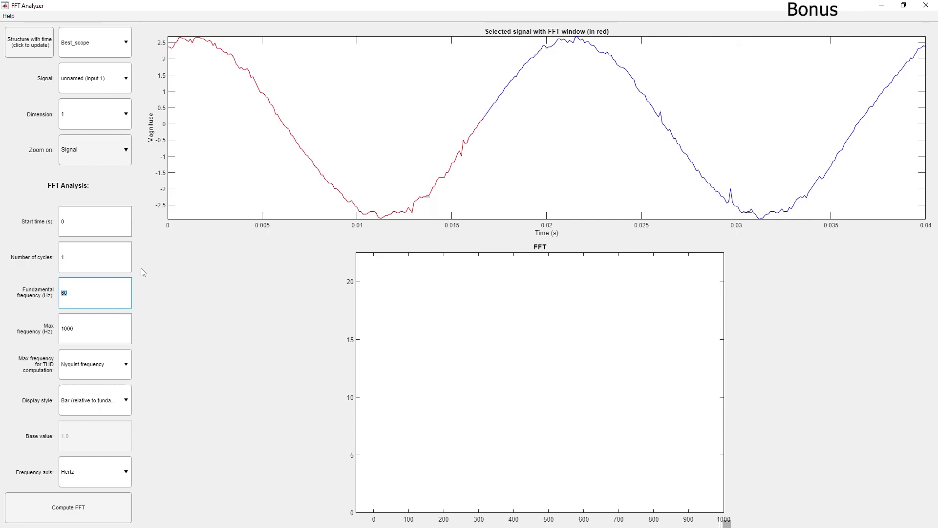
- Compute the FFT of Best_scope with a 50 Hz fundamental frequency, 2 cycles and a 2500 Hz maximum frequency
type("50")
key("Tab")
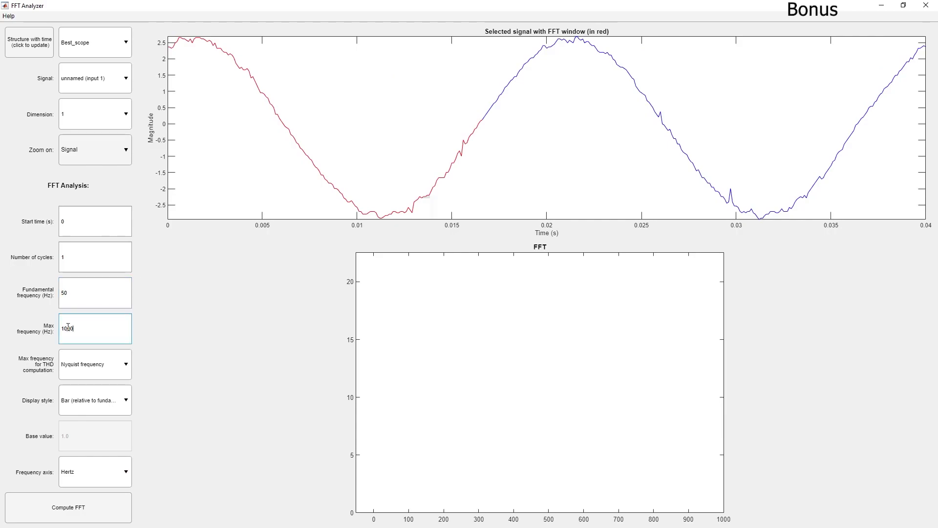
double_click(103, 261)
type("2")
left_click(84, 507)
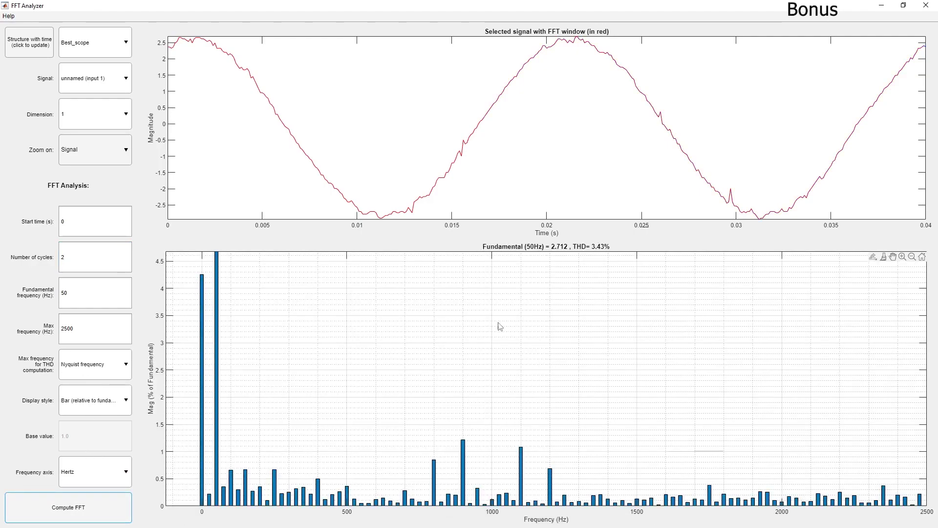
- Examine the harmonic bars in the FFT spectrum and close the FFT Analyzer
scroll(465, 412, "down", 5)
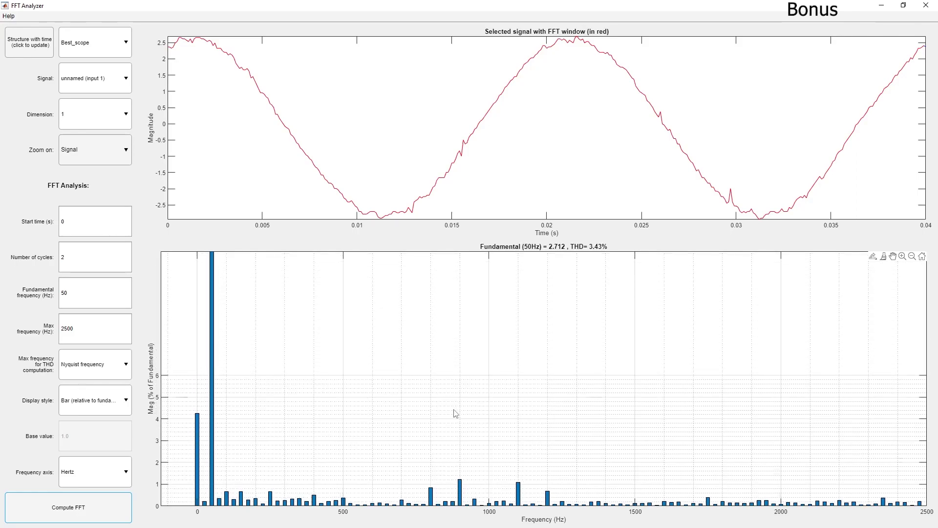
scroll(454, 409, "down", 4)
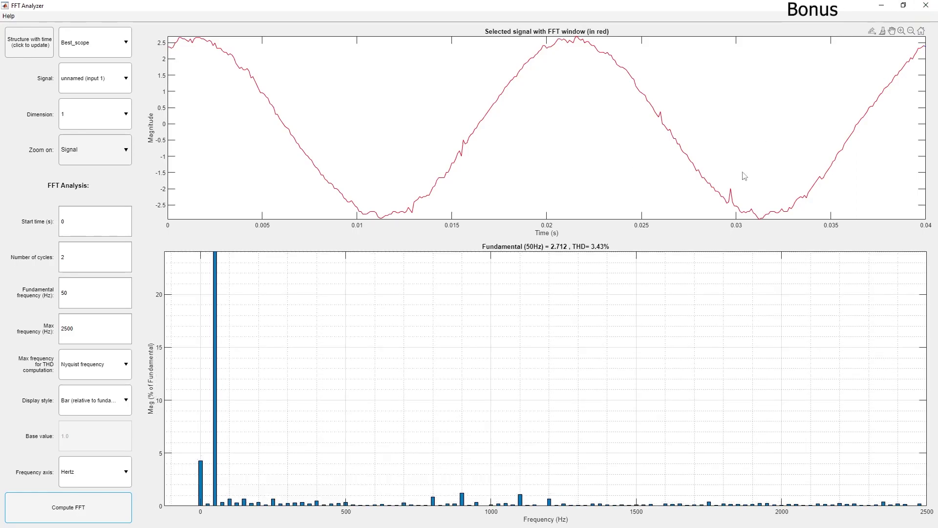
left_click(925, 5)
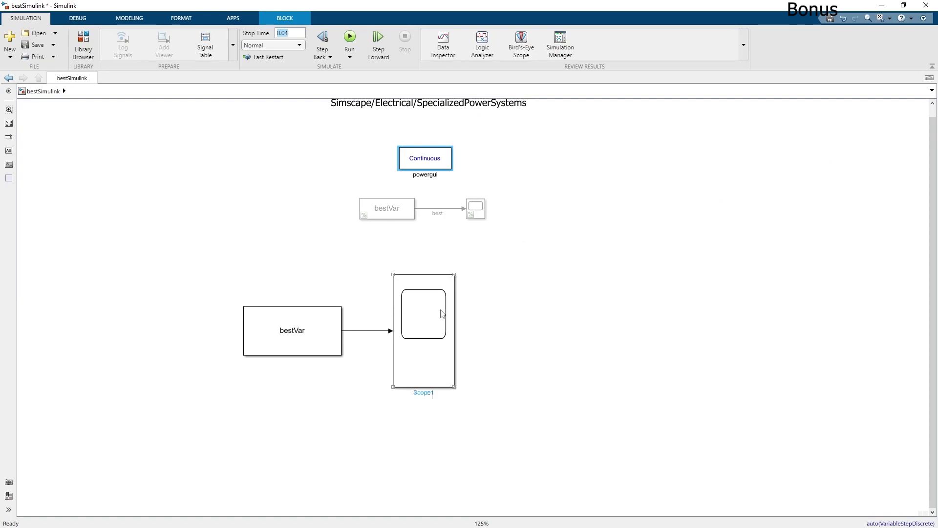
scroll(454, 334, "down", 2)
scroll(416, 376, "up", 3)
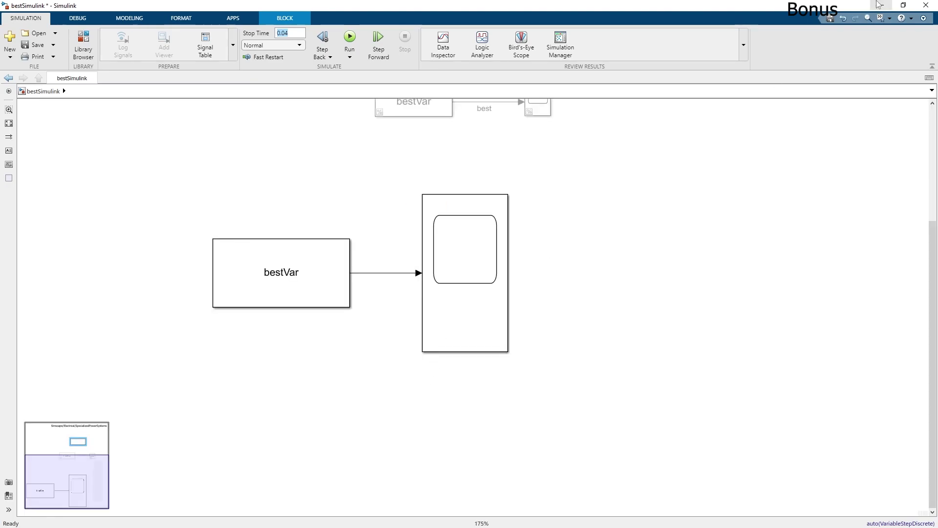
- Switch to MATLAB and uncomment the tiledlayout(2,2) plotting code for the AC and DC currents and voltages in BestScript.m
key("alt+Tab")
scroll(333, 199, "down", 20)
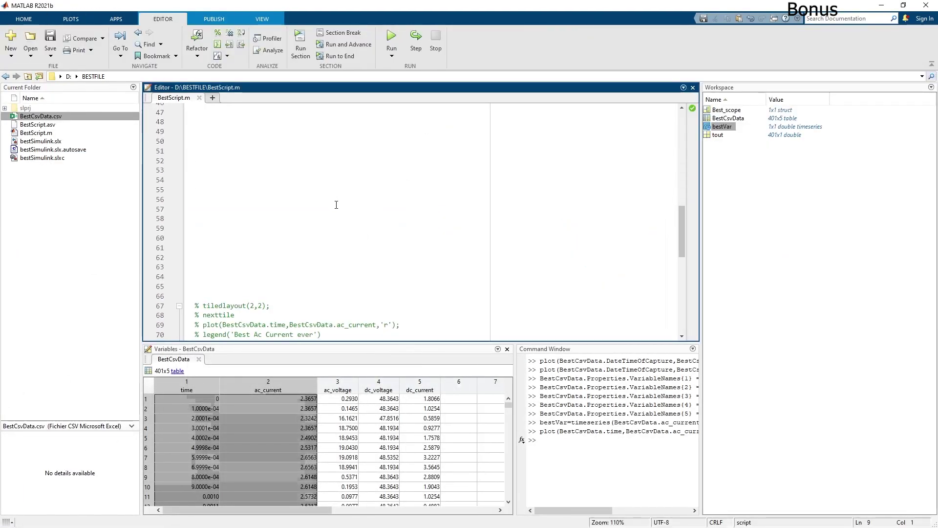
scroll(403, 259, "down", 2)
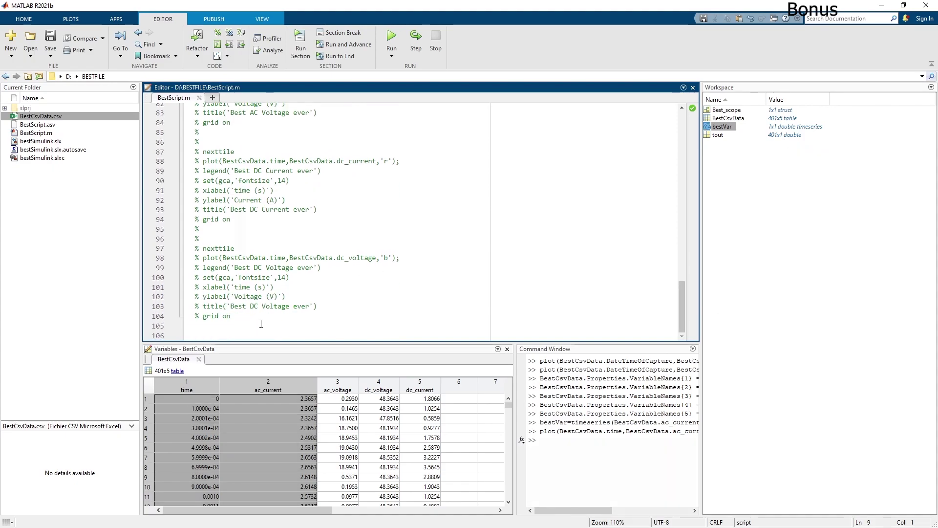
scroll(272, 316, "up", 7)
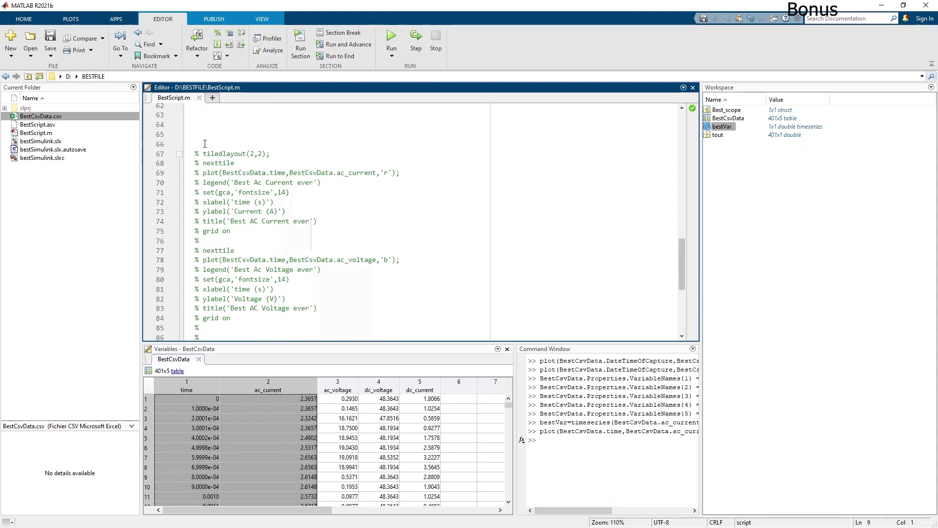
scroll(272, 195, "down", 7)
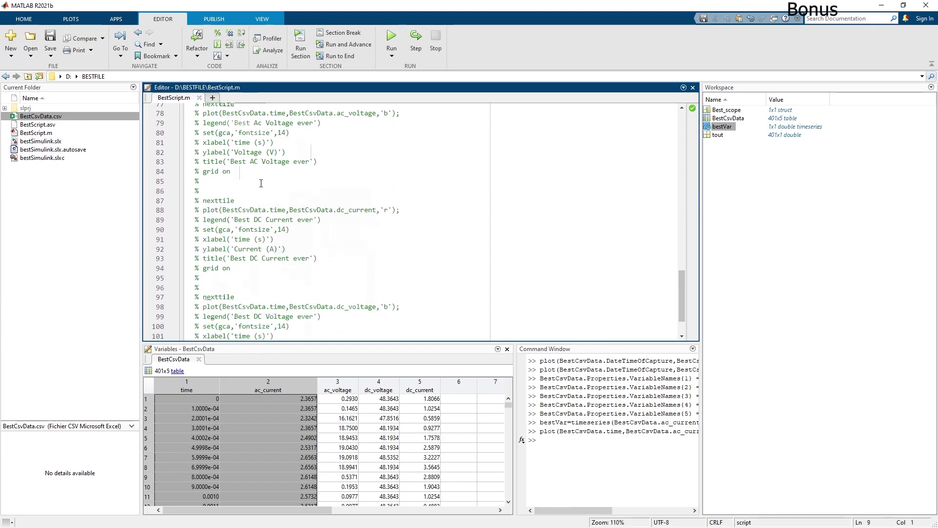
left_click_drag(301, 321, 196, 278)
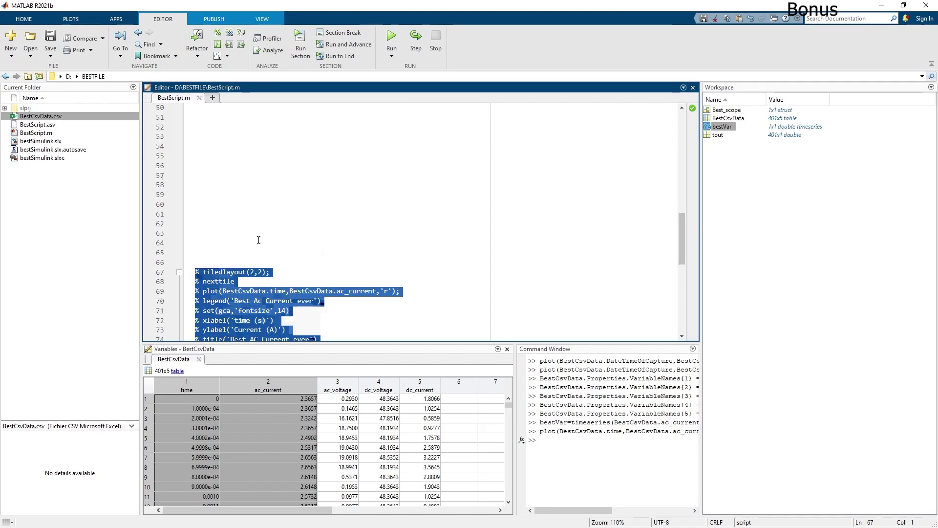
scroll(257, 241, "down", 7)
left_click(230, 33)
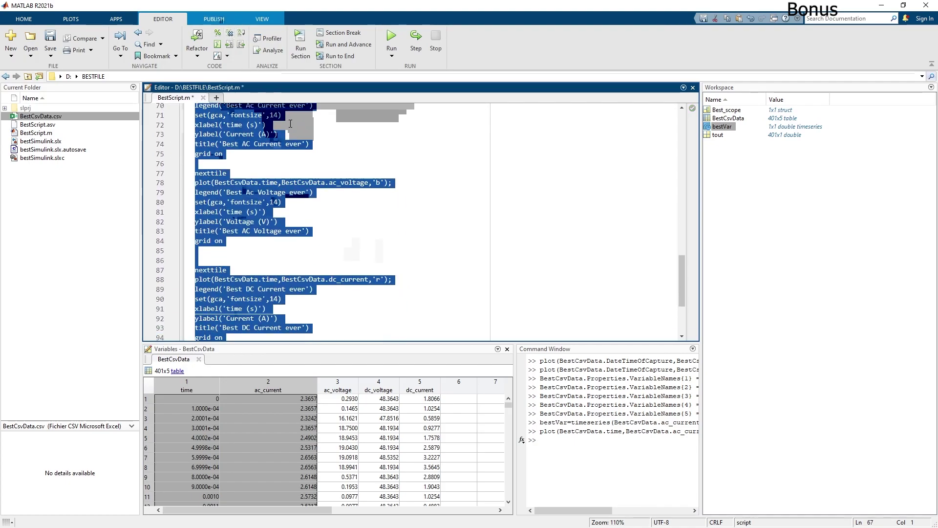
- Review the tiled plotting code, checking the BestCsvData time and ac_current arguments of the first plot command
scroll(347, 219, "up", 5)
left_click(364, 242)
scroll(301, 233, "down", 2)
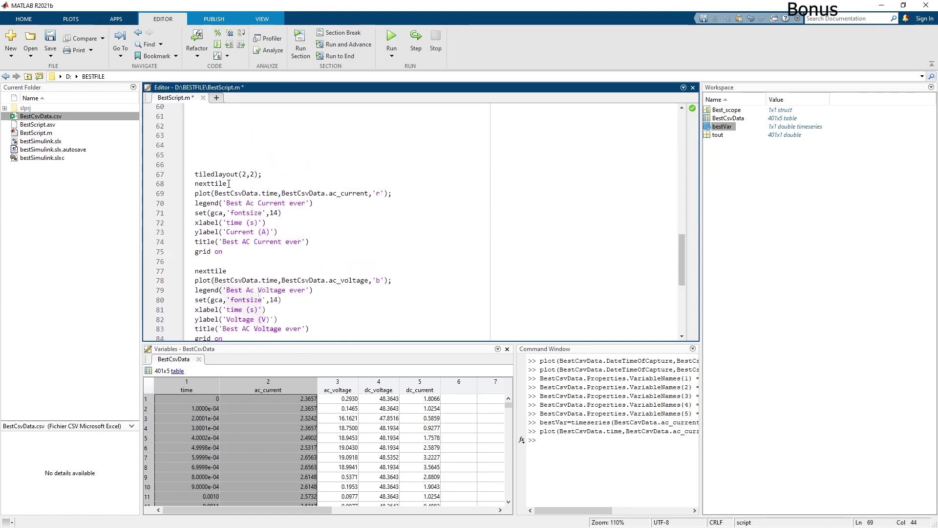
scroll(274, 220, "down", 2)
scroll(325, 263, "up", 3)
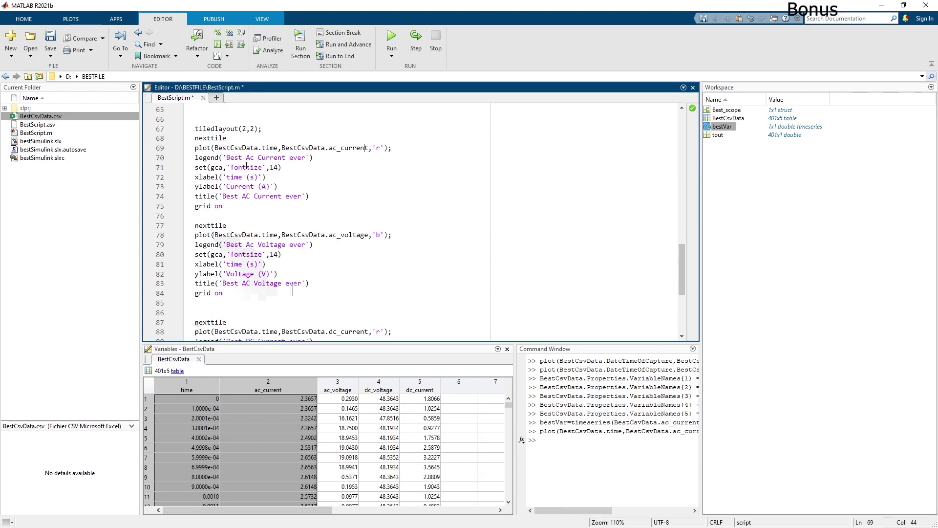
scroll(338, 256, "down", 2)
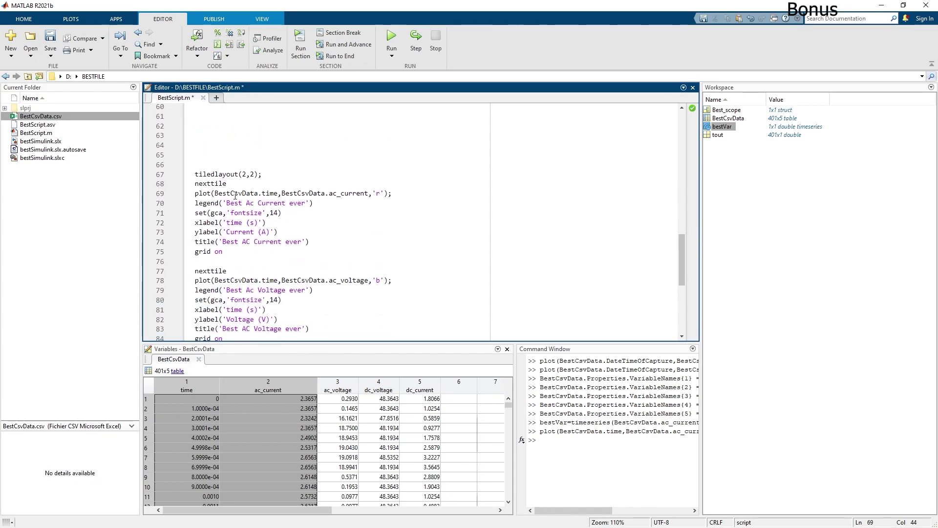
left_click_drag(215, 193, 322, 194)
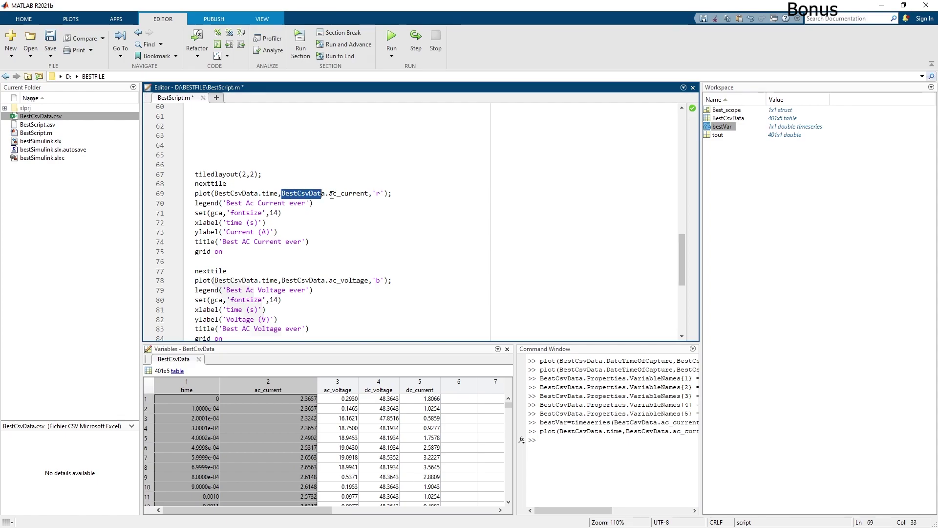
double_click(332, 194)
left_click(342, 205)
- Compare the argument order of the bestVar timeseries command on line 3 with that of the plot commands
scroll(324, 236, "up", 20)
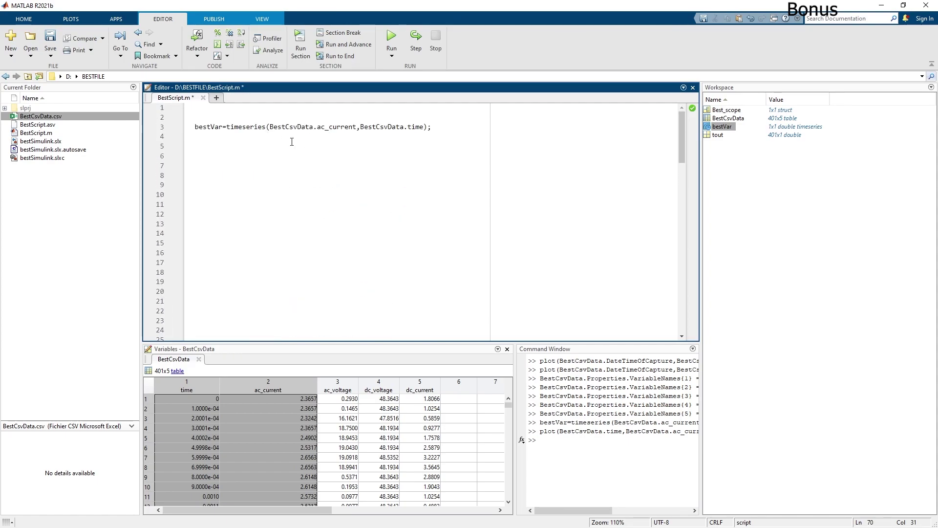
left_click_drag(356, 127, 317, 130)
left_click_drag(425, 129, 360, 128)
scroll(278, 238, "down", 20)
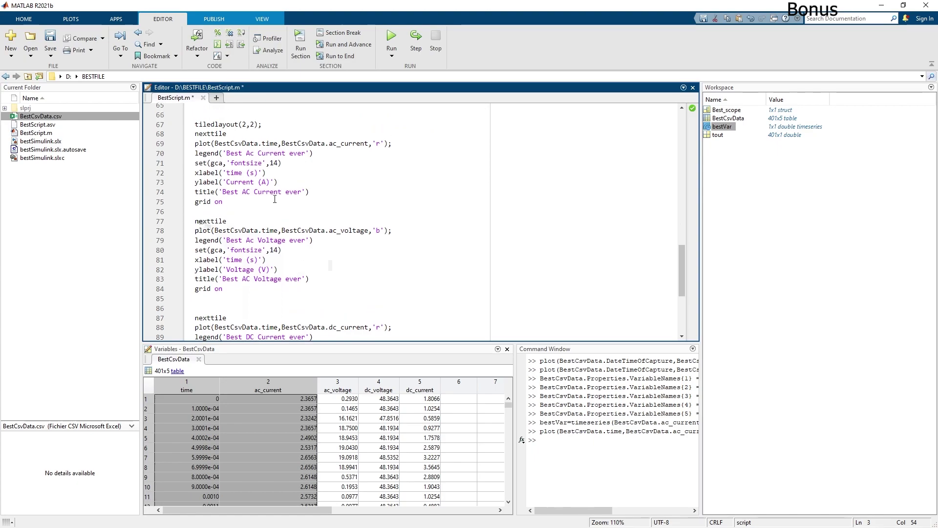
- Check the time, ac_current, ac_voltage, dc_voltage and dc_current columns of BestCsvData against the variables used in the plot commands
scroll(293, 210, "up", 1)
left_click(191, 390)
left_click(268, 390)
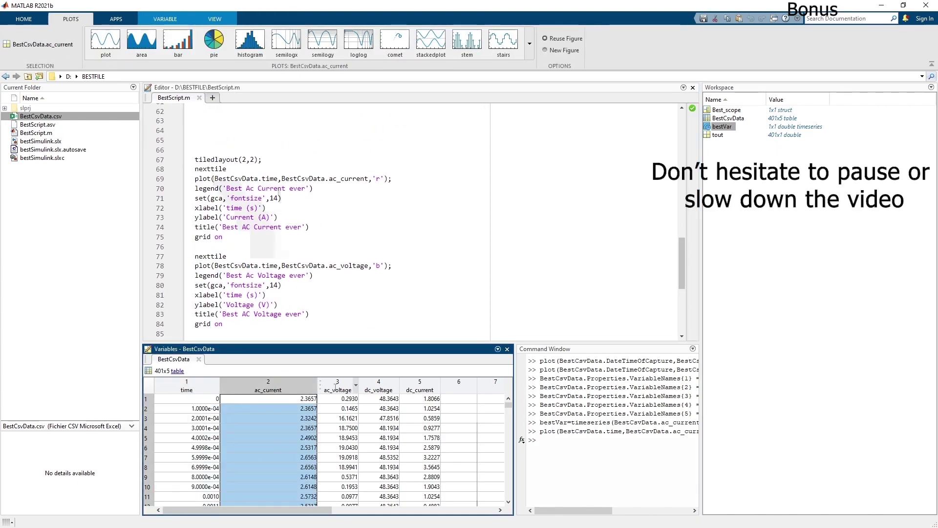
left_click(338, 391)
left_click(381, 391)
left_click(420, 391)
scroll(341, 260, "down", 4)
scroll(308, 268, "up", 7)
- Run BestScript.m to plot the AC and DC currents and voltages, and maximize the resulting figure window
left_click(195, 251)
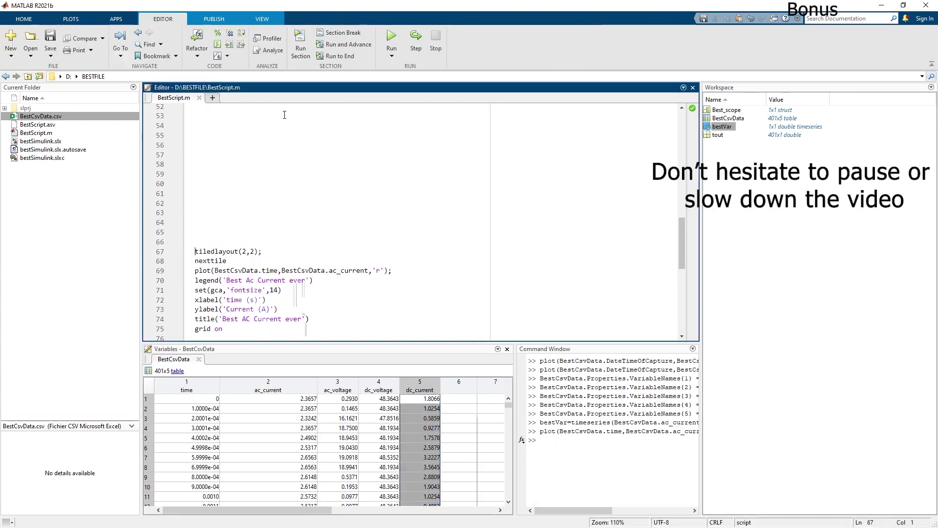
left_click(393, 37)
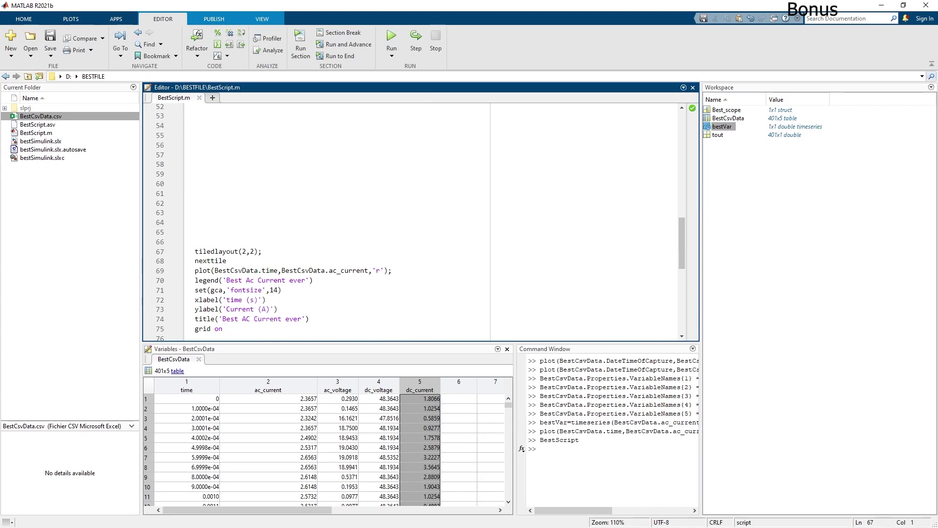
left_click_drag(613, 77, 508, 90)
left_click(807, 90)
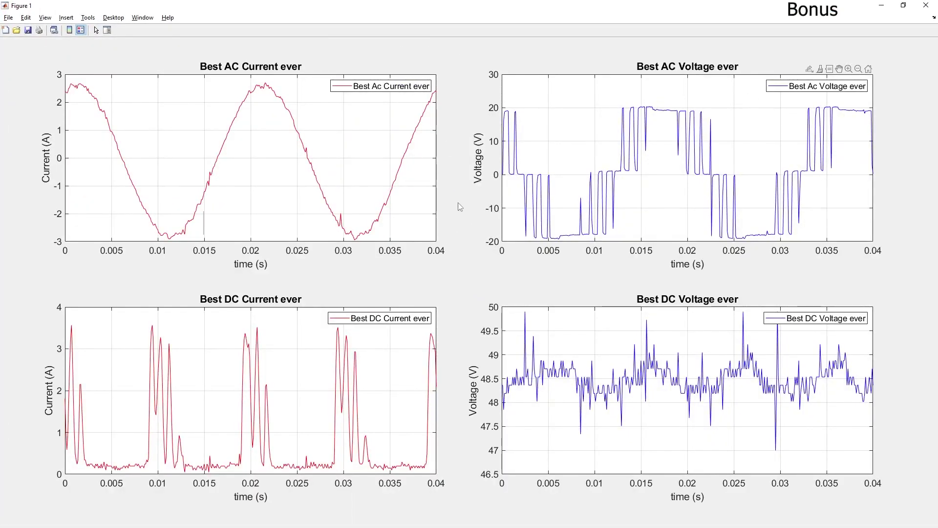
- Compare the four tiles of the figure with the tiledlayout plotting code in BestScript.m, and close the figure
left_click_drag(330, 3, 630, 84)
scroll(230, 153, "down", 3)
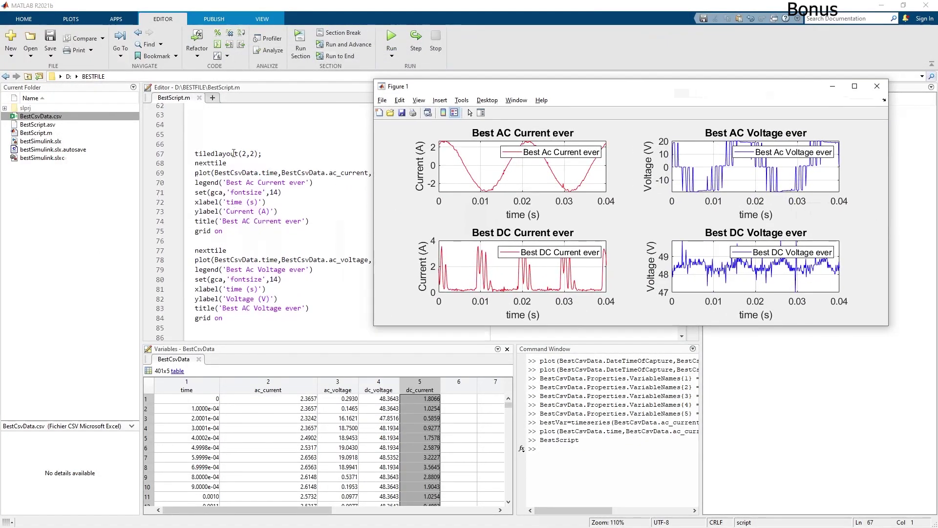
left_click(854, 86)
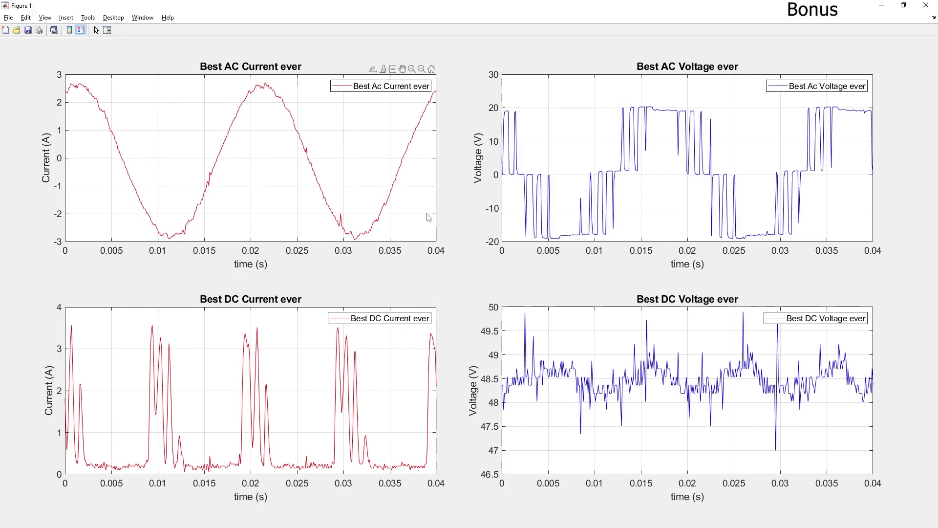
left_click(925, 5)
scroll(471, 230, "down", 5)
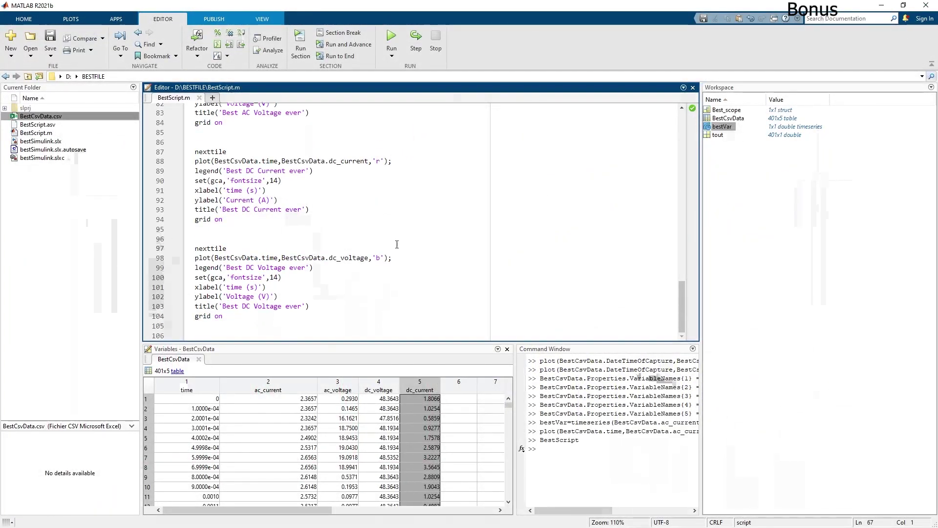